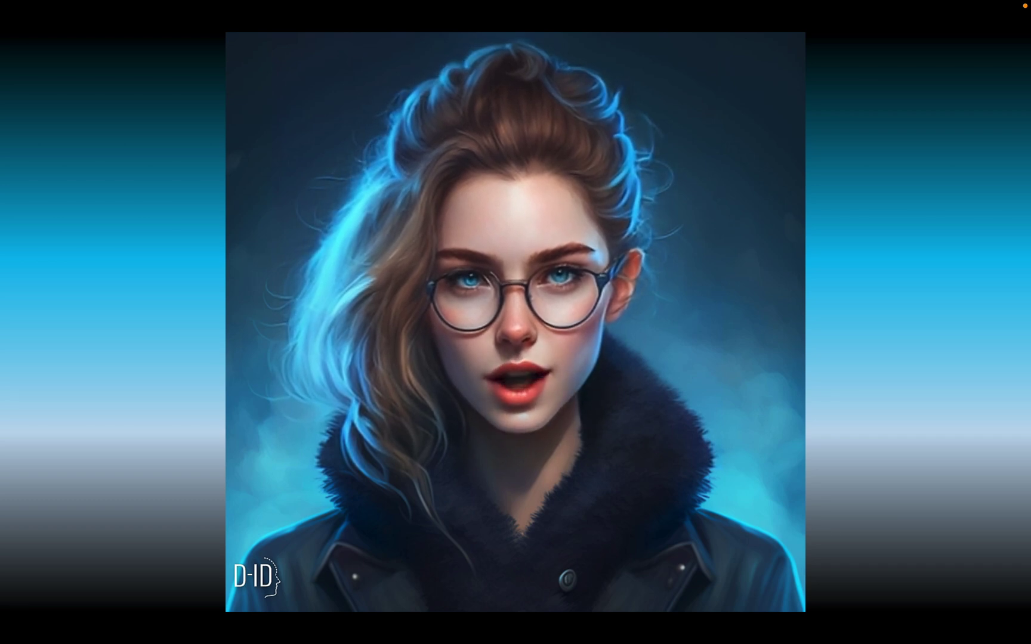
- Join the Midjourney beta from midjourney.com to reach its Discord invite page
mouse_move(294, 546)
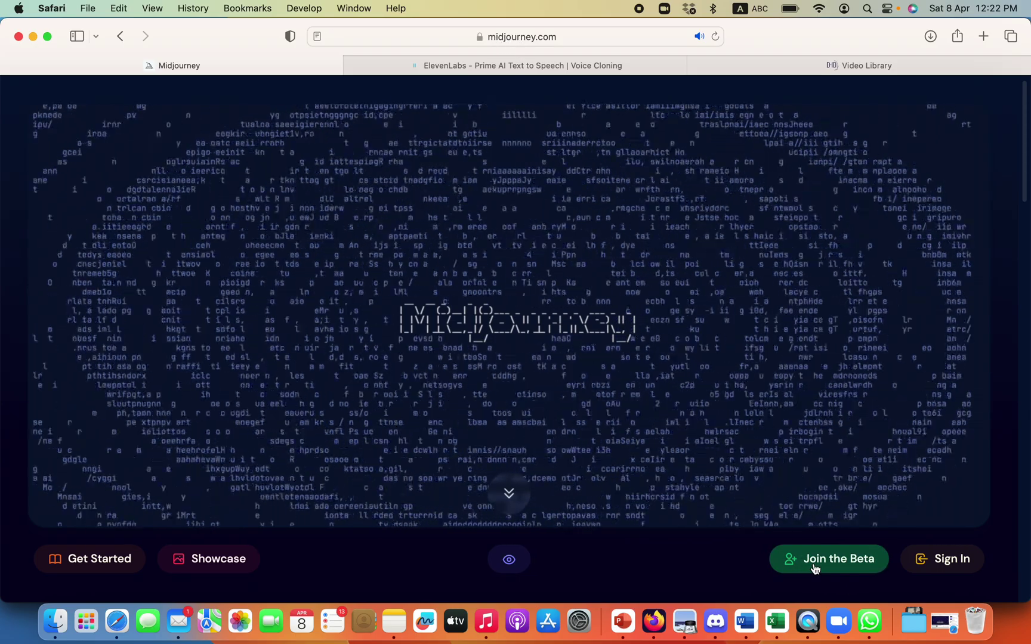
click(815, 567)
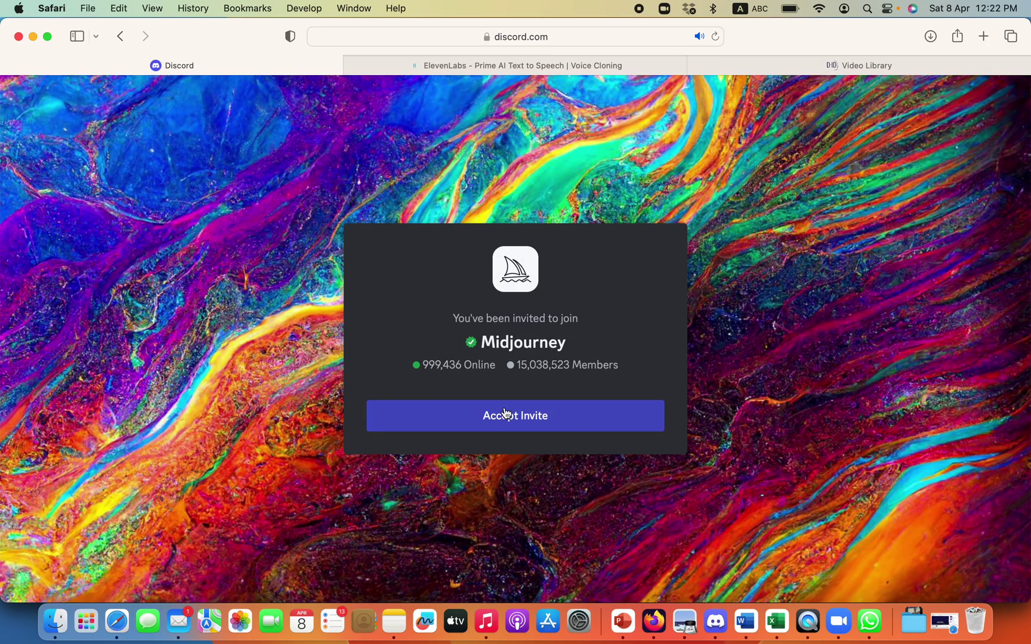
- Show all open windows in Mission Control from the Midjourney invite page
key(ctrl+Up)
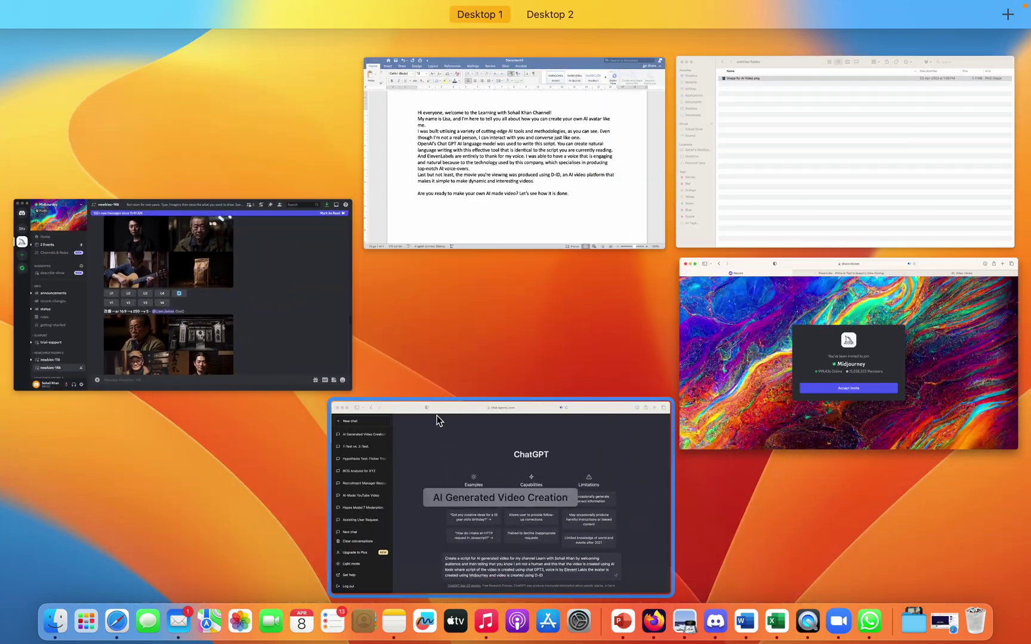
- Bring Discord forward and scroll through the image grids in the newbies-146 channel
click(277, 322)
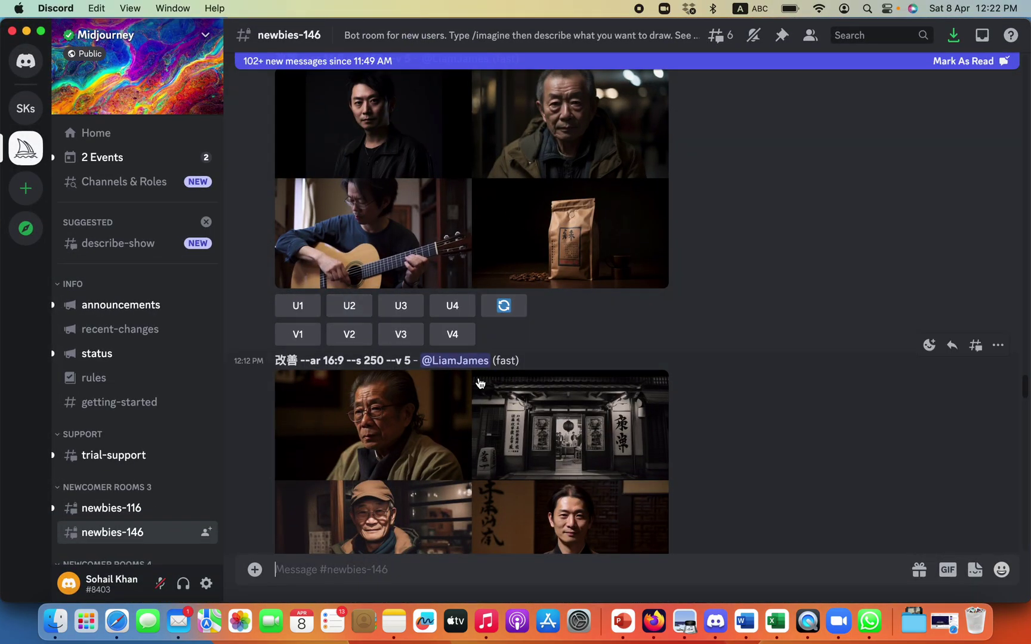
scroll(416, 357, down, 3)
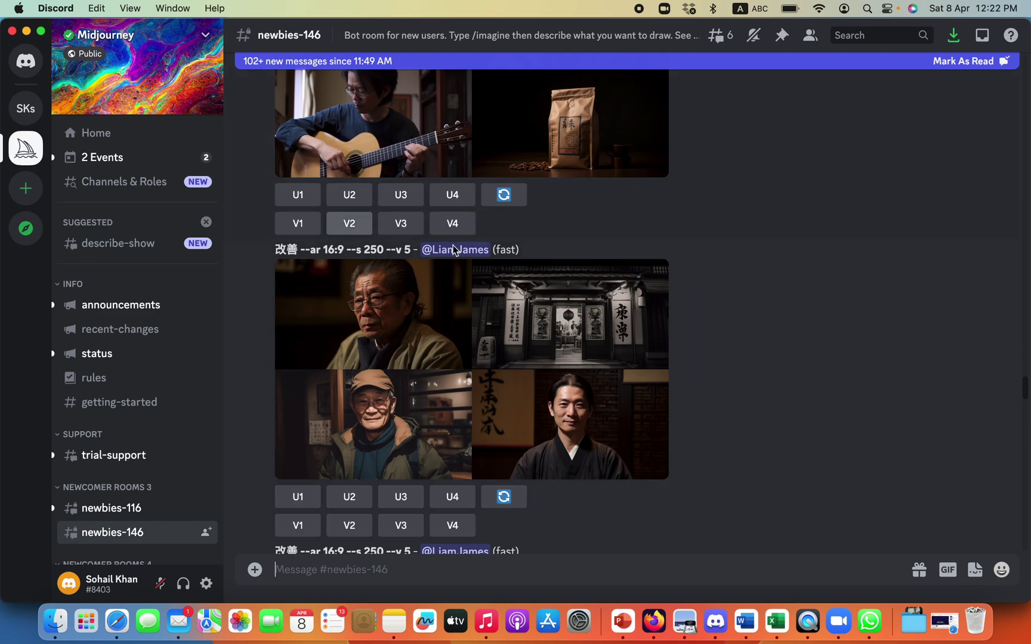
scroll(443, 346, down, 7)
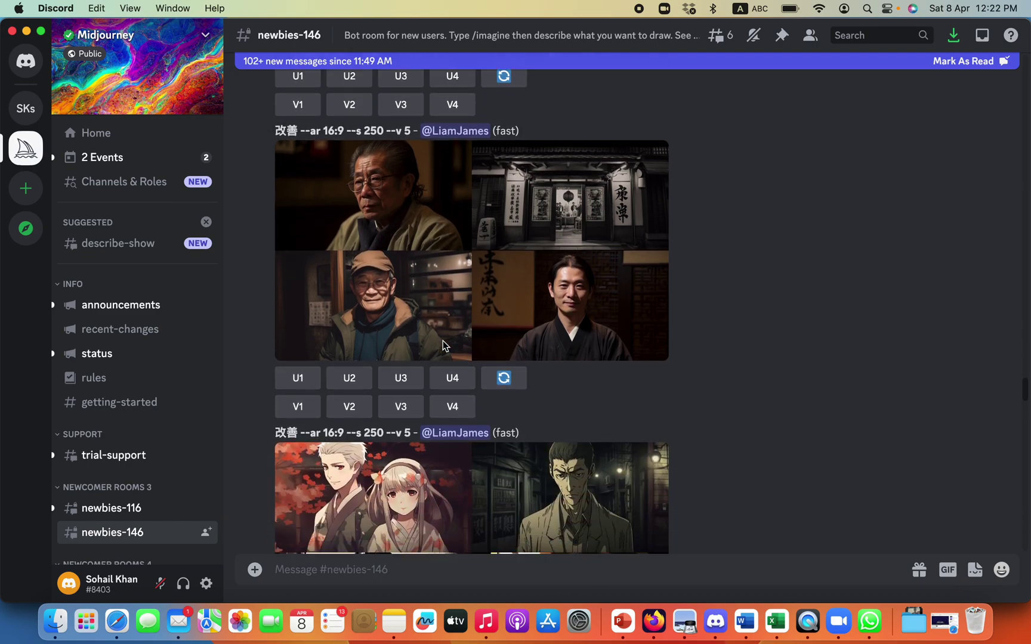
scroll(444, 346, down, 4)
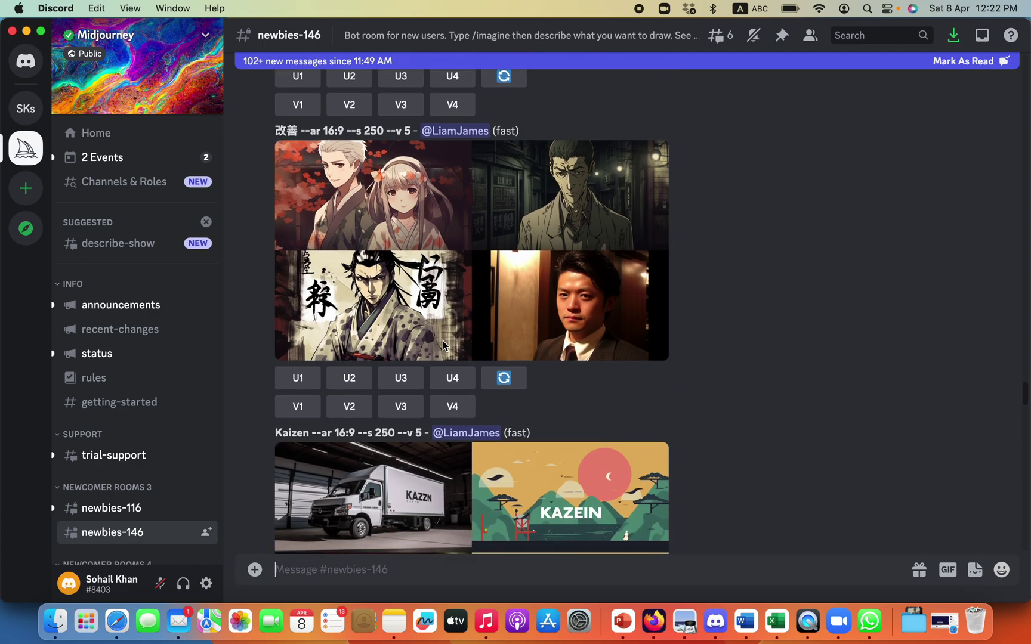
scroll(443, 346, down, 1)
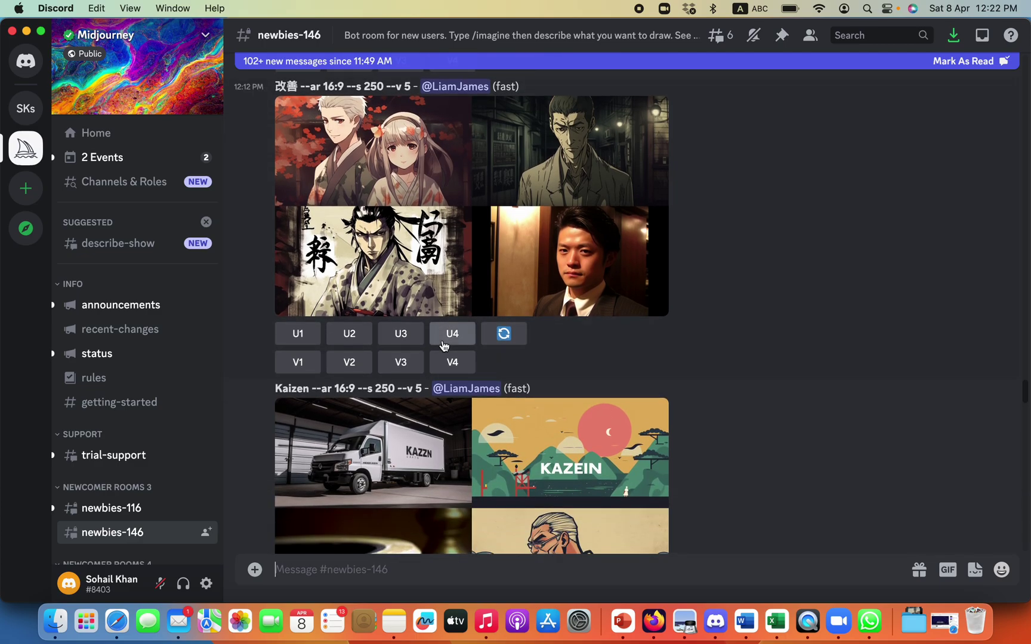
scroll(444, 346, down, 2)
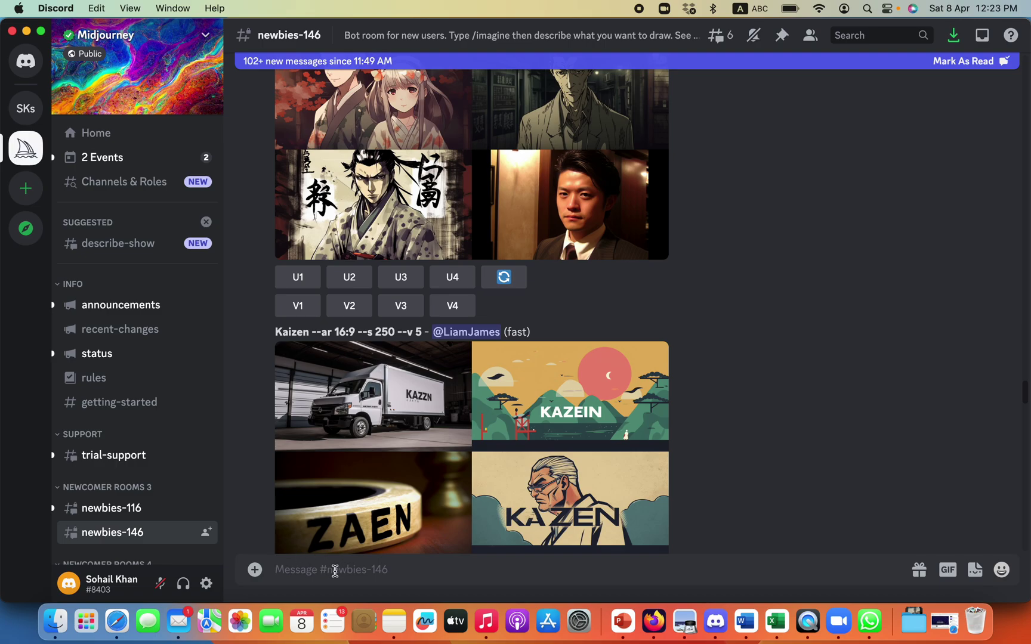
- Send /imagine 'beautiful girl wearing a western dress with green eyes' to the Midjourney Bot
text(/)
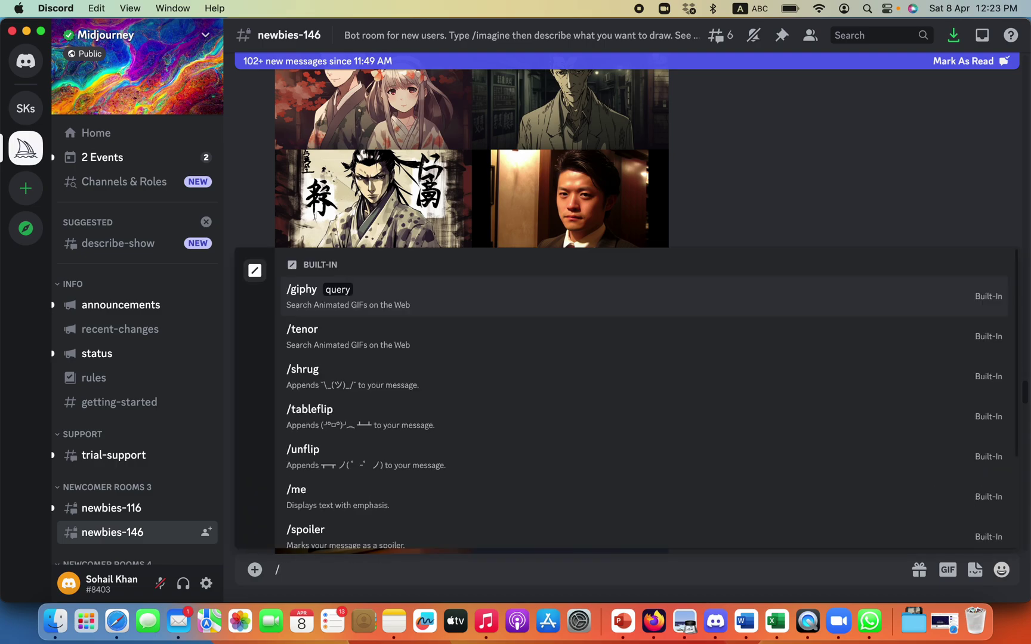
text(imagine)
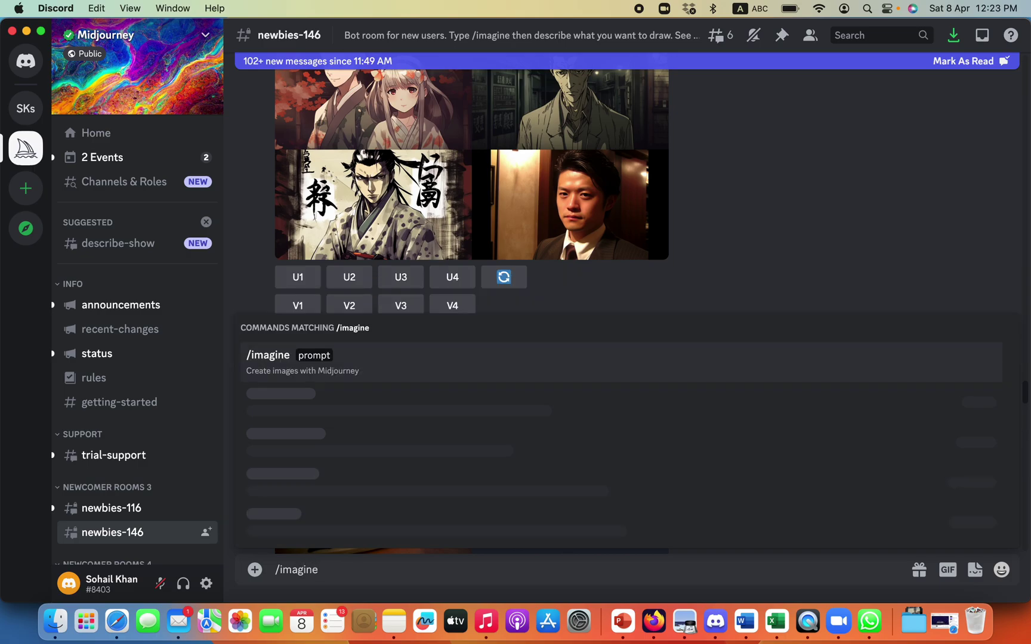
key(Tab)
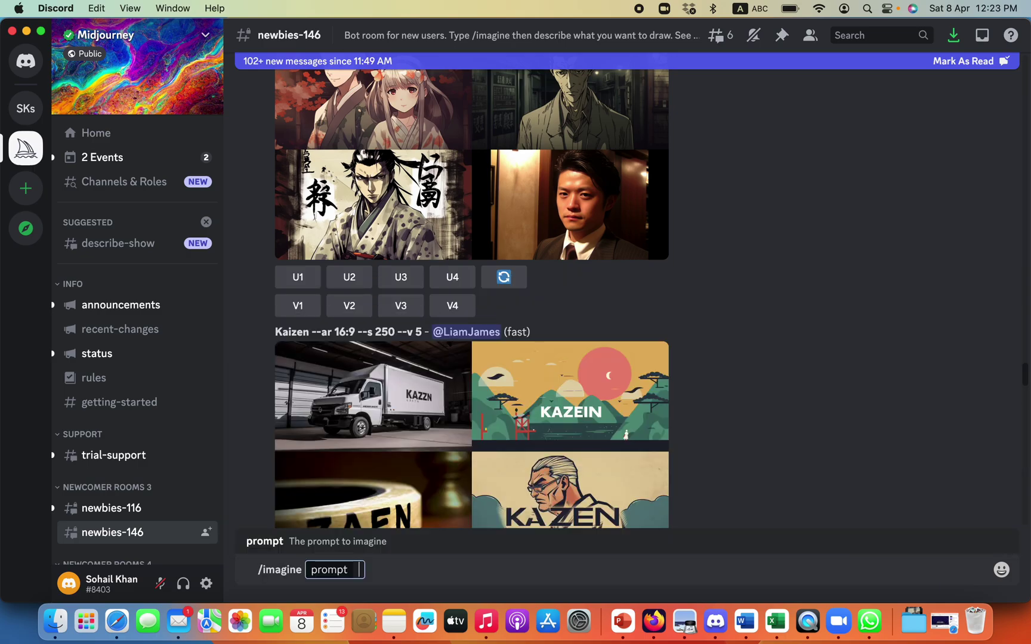
text(beautifu)
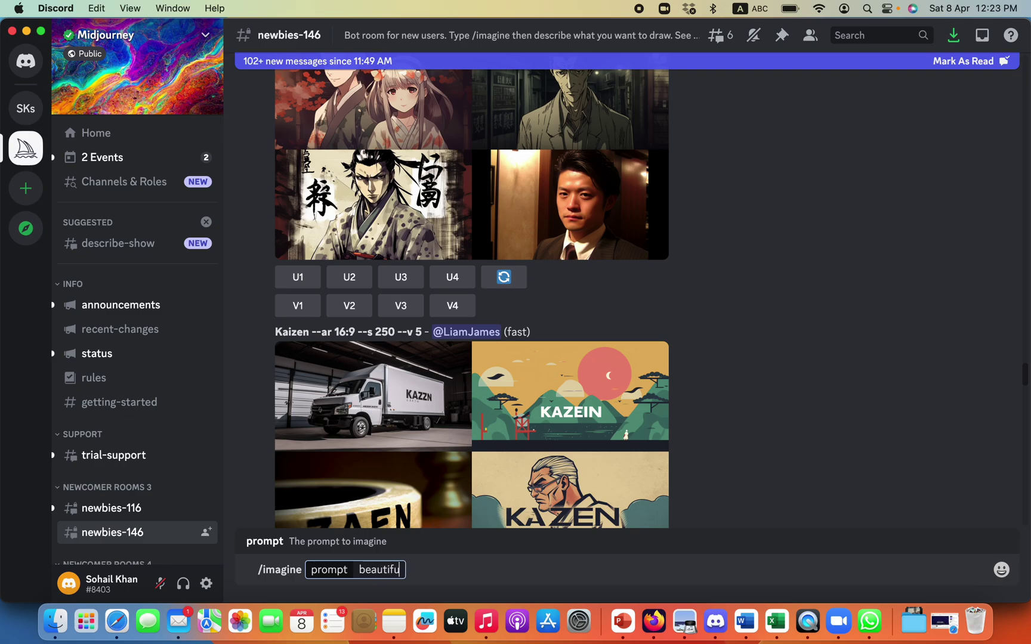
text(l girl wearing a w)
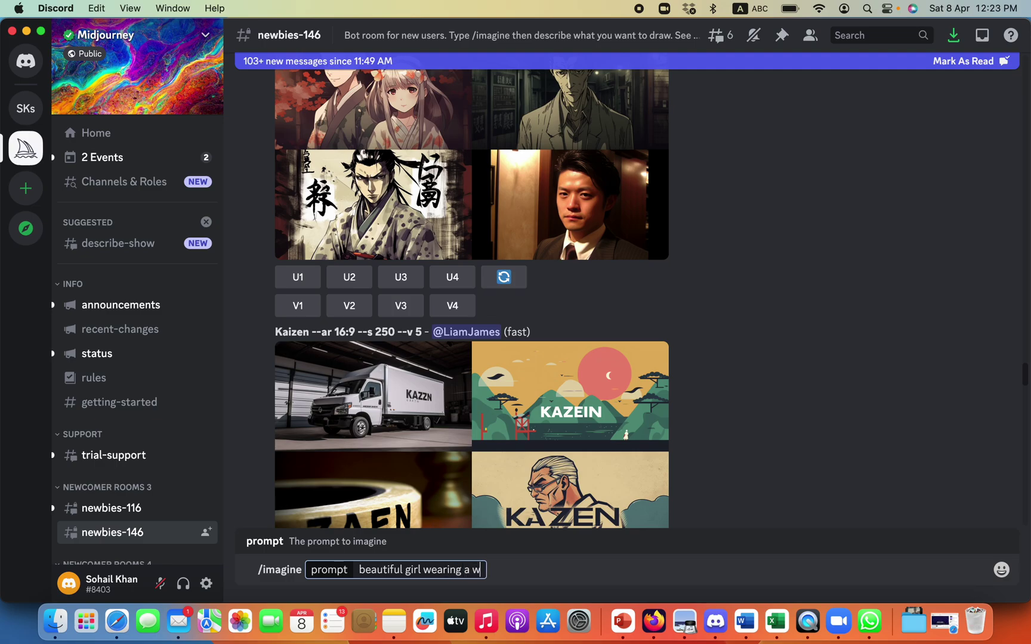
text(estern dress)
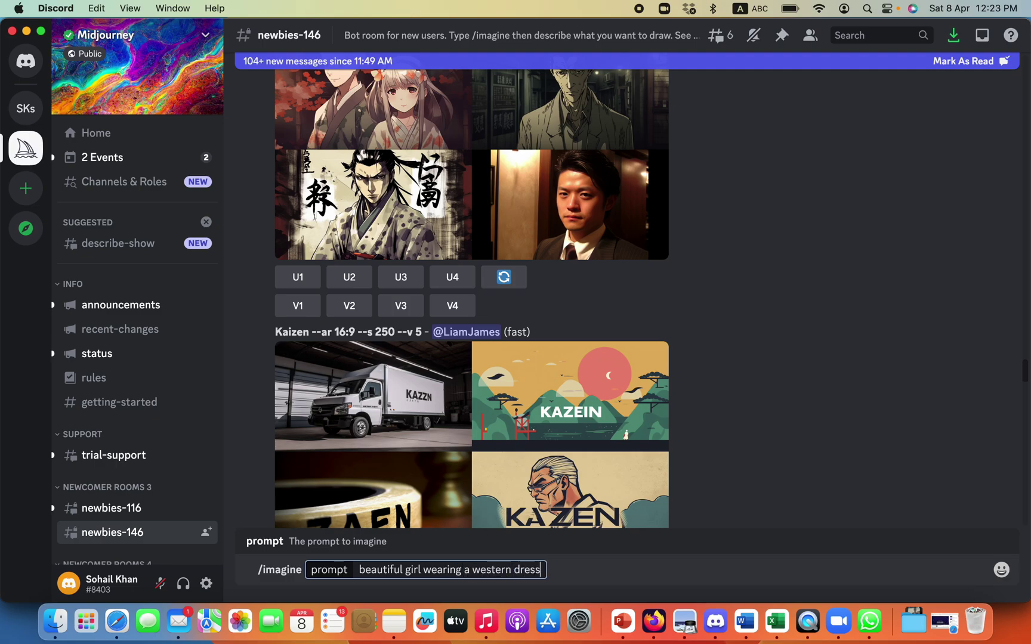
text( with green eyes)
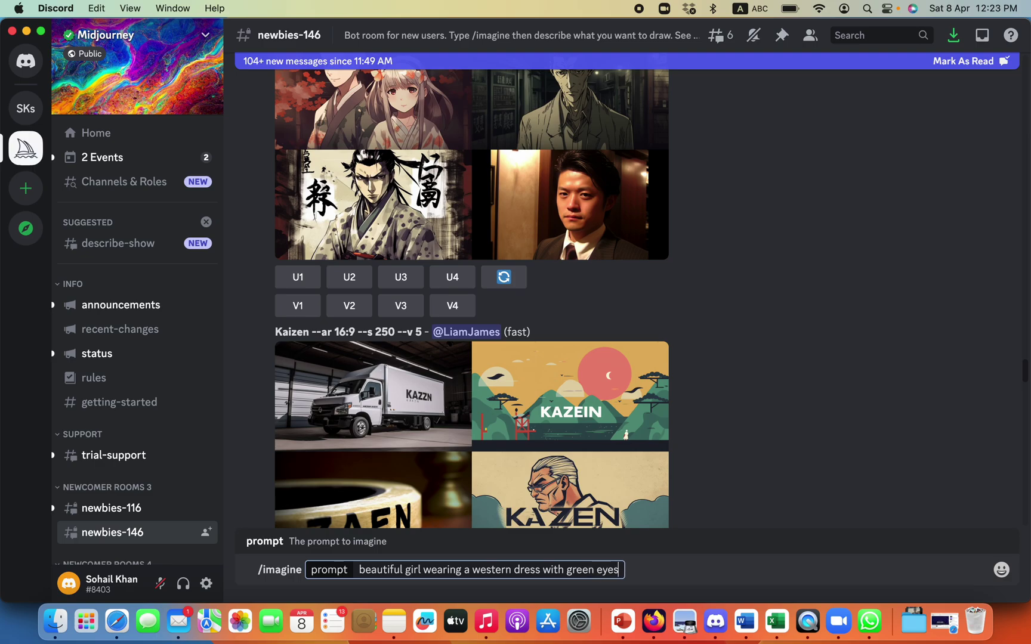
key(Return)
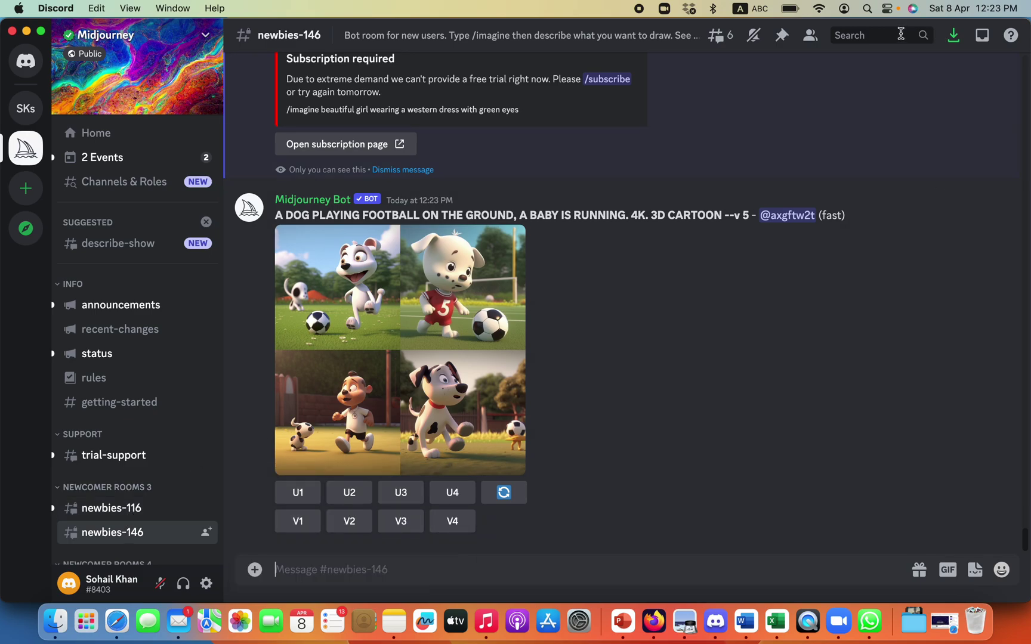
- Search the server for 'beautiful girl' and scroll through the 168,511 image results
click(898, 34)
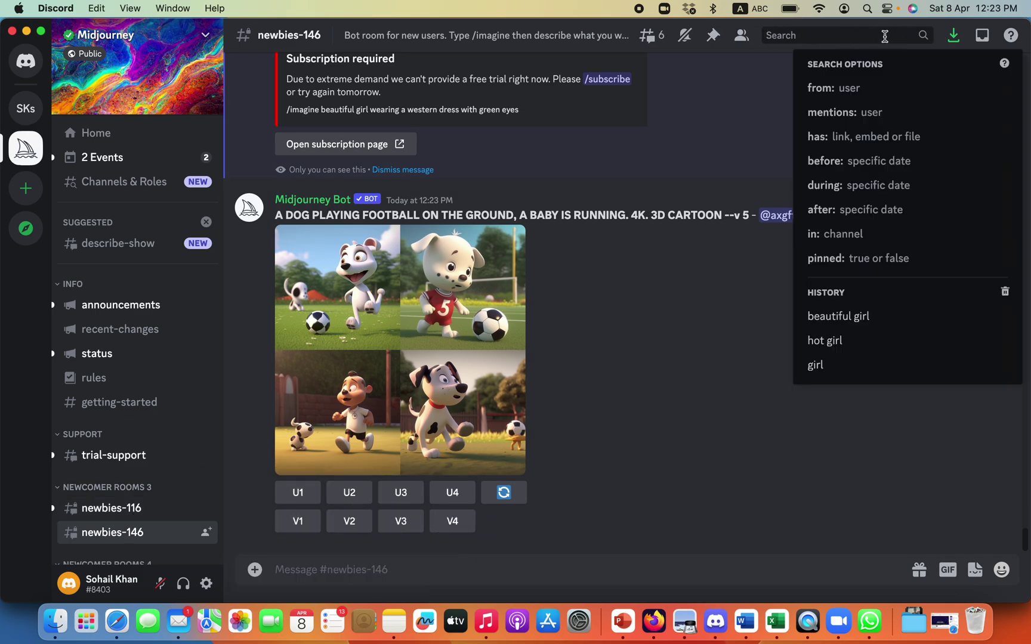
text(bea)
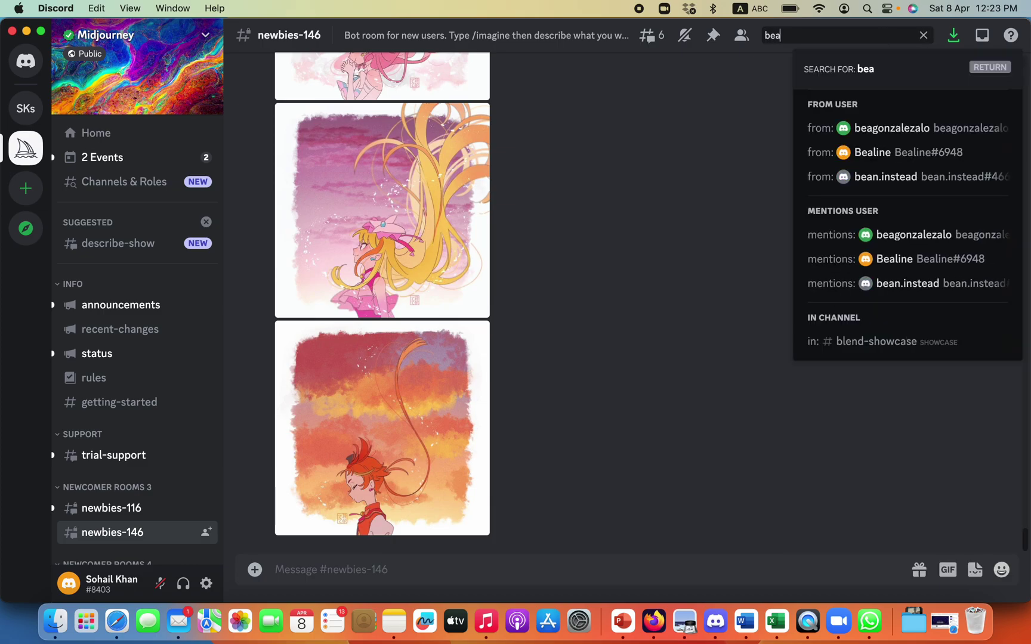
text(utiful girl)
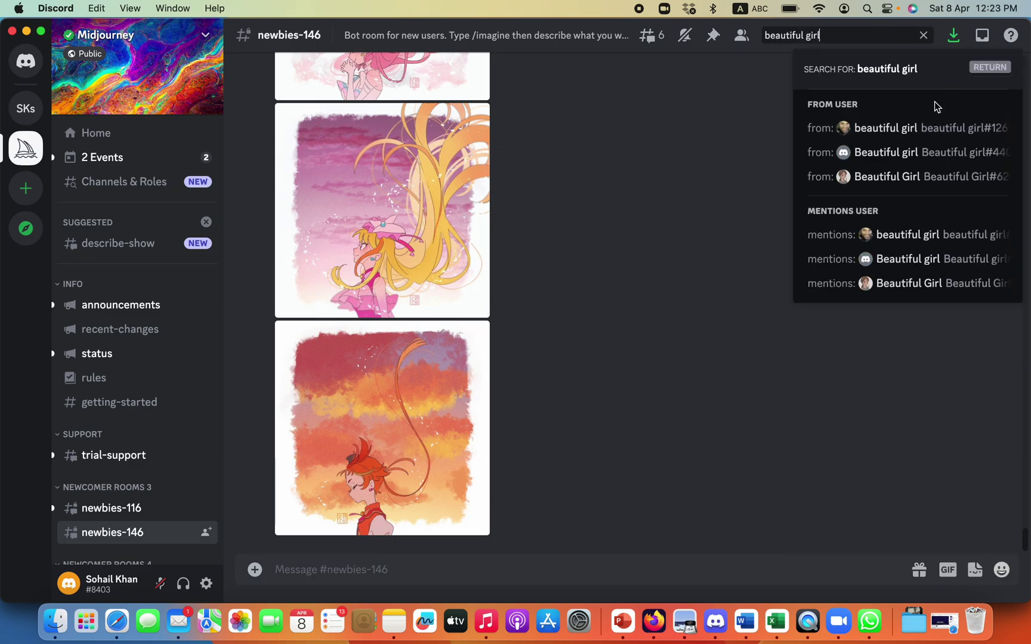
key(Return)
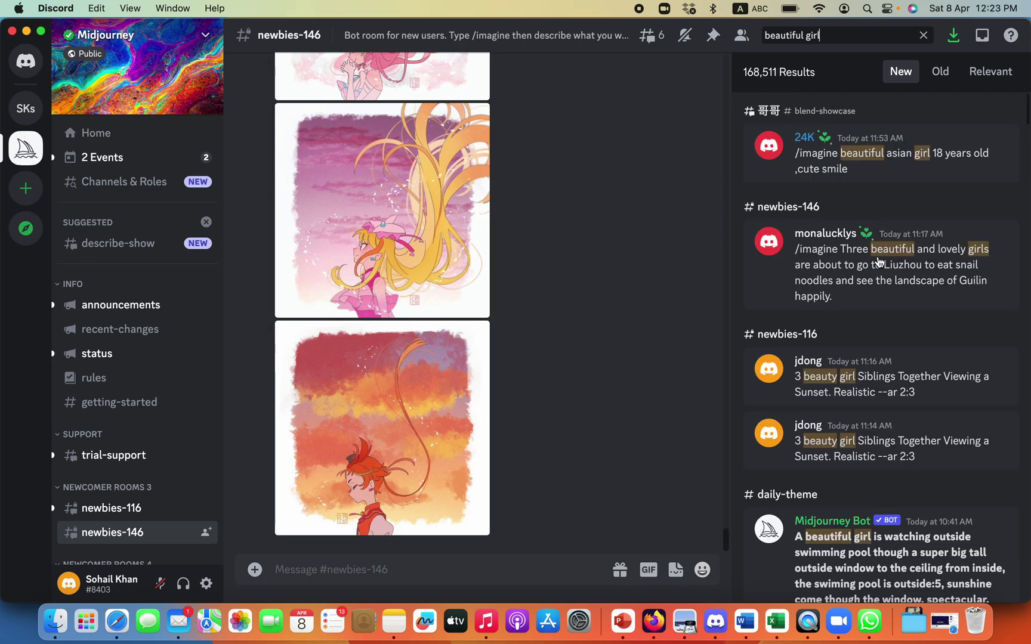
scroll(873, 273, down, 2)
scroll(873, 272, down, 3)
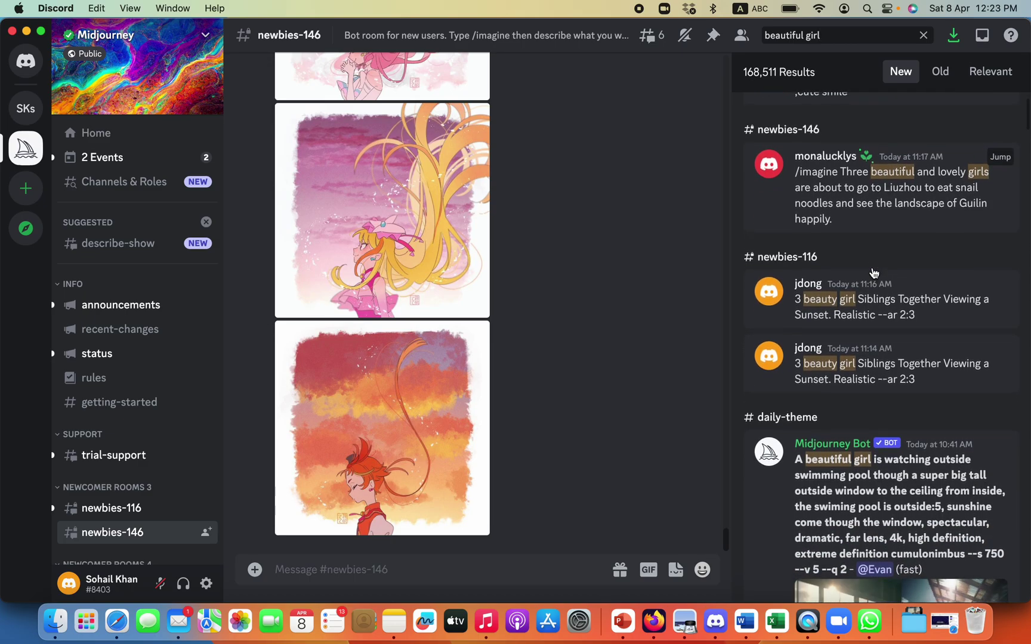
scroll(873, 273, down, 10)
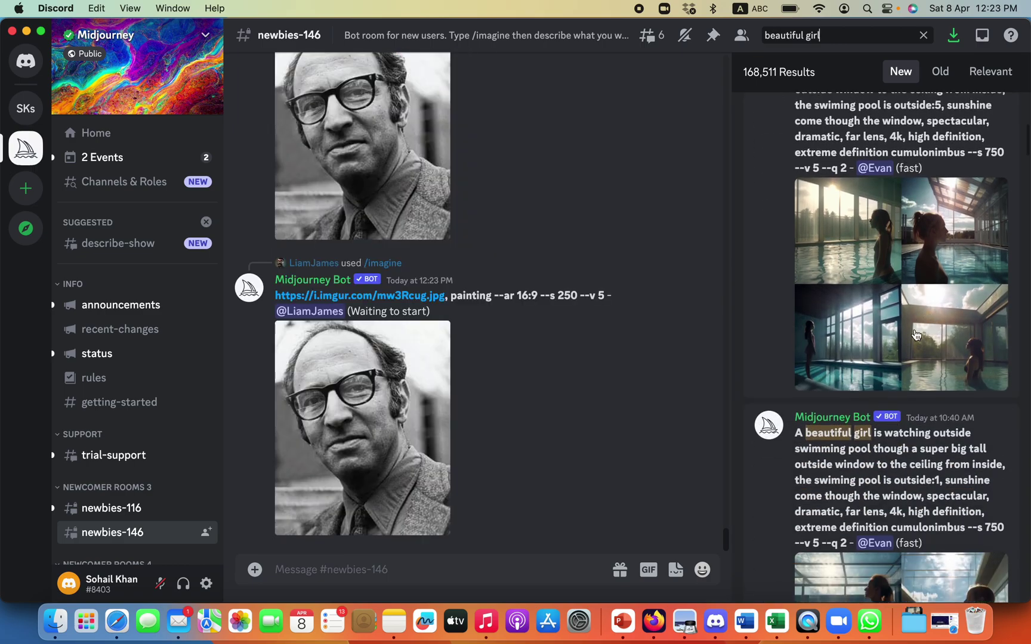
scroll(881, 390, down, 6)
scroll(881, 390, down, 5)
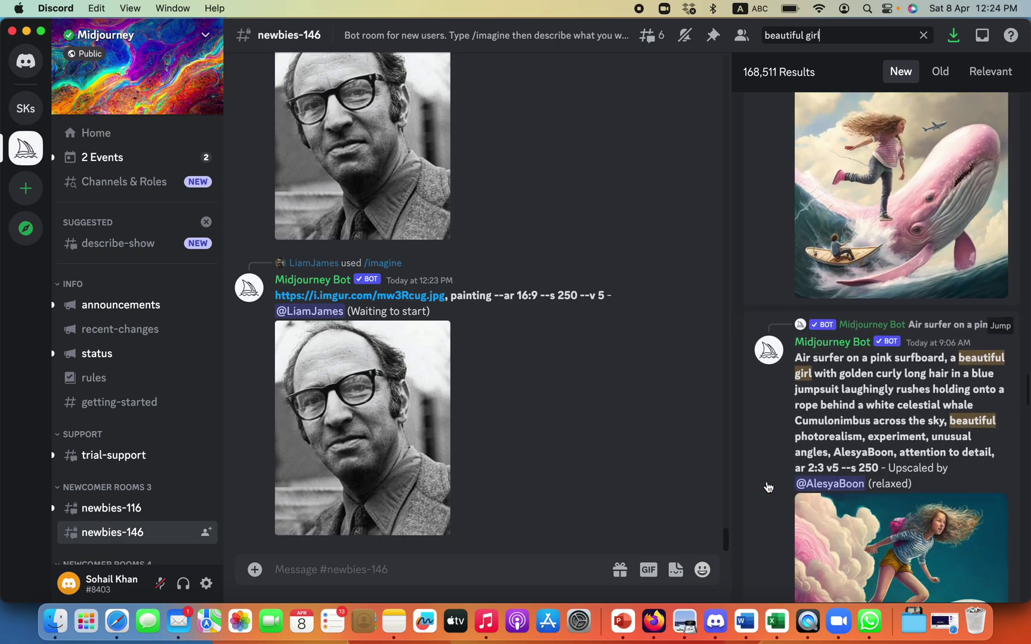
- Browse the 'beautiful girl' results, including the second page of results
mouse_move(131, 514)
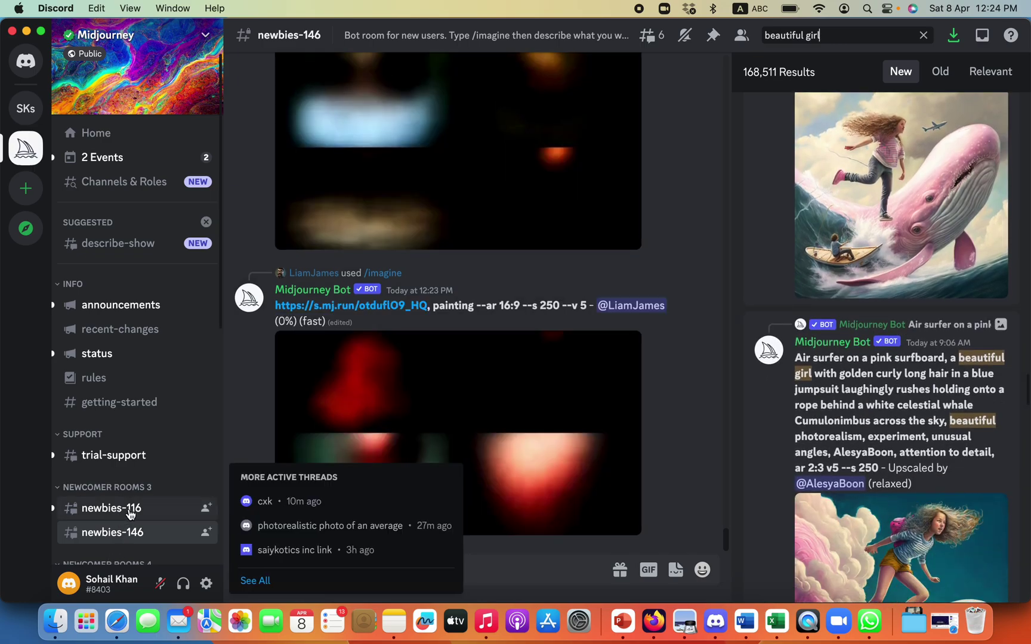
scroll(889, 464, down, 5)
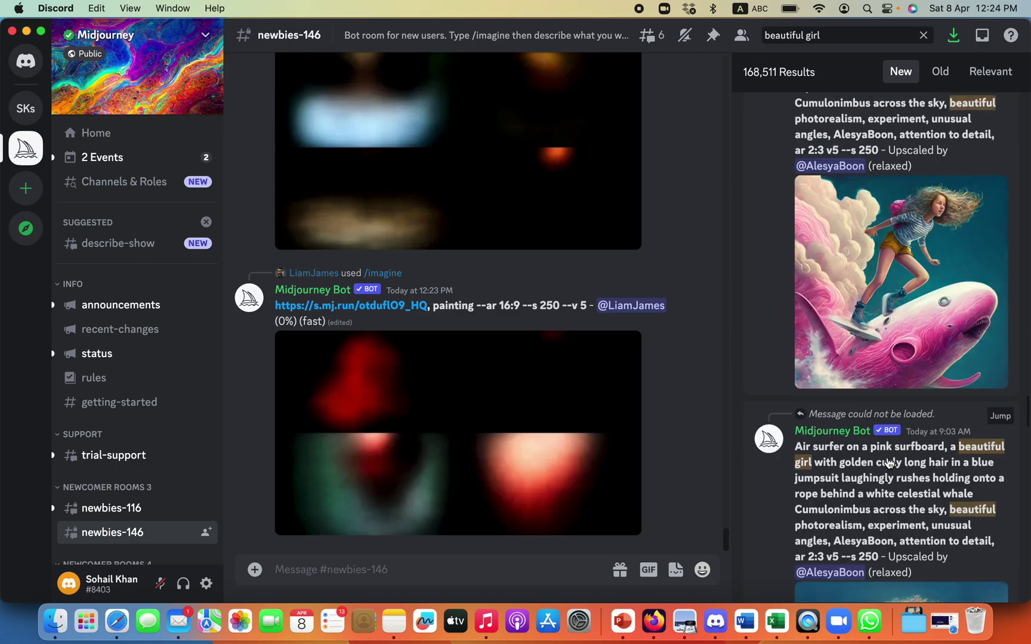
scroll(889, 463, down, 5)
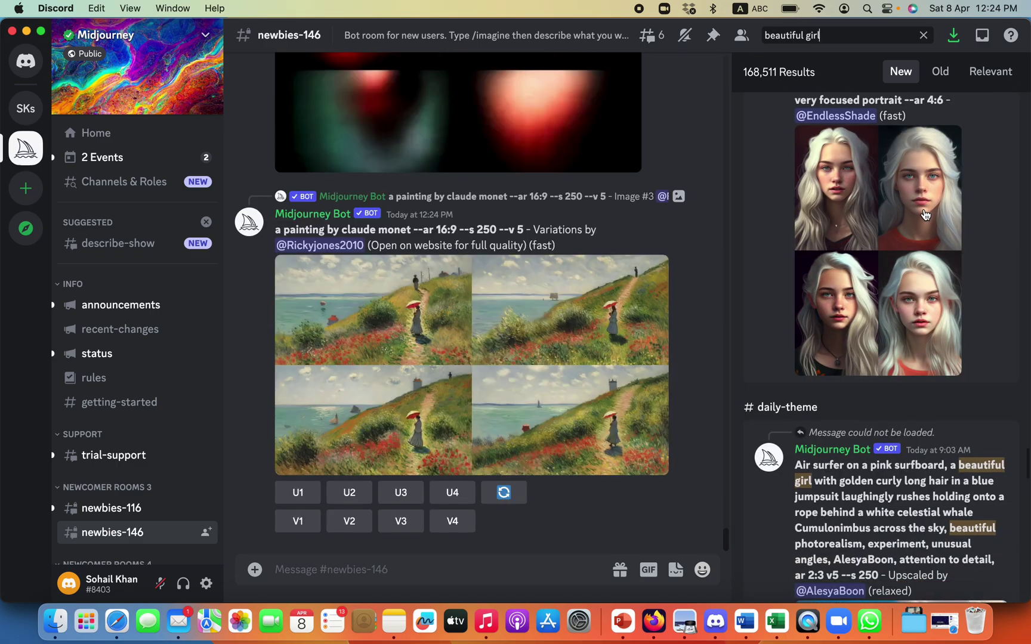
scroll(860, 368, down, 15)
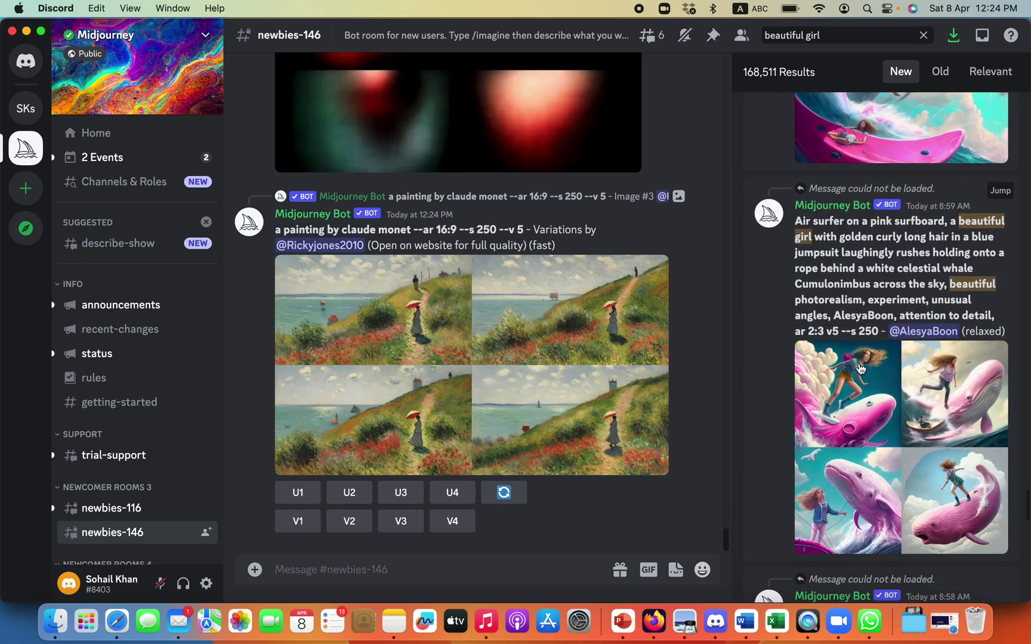
scroll(860, 368, down, 1)
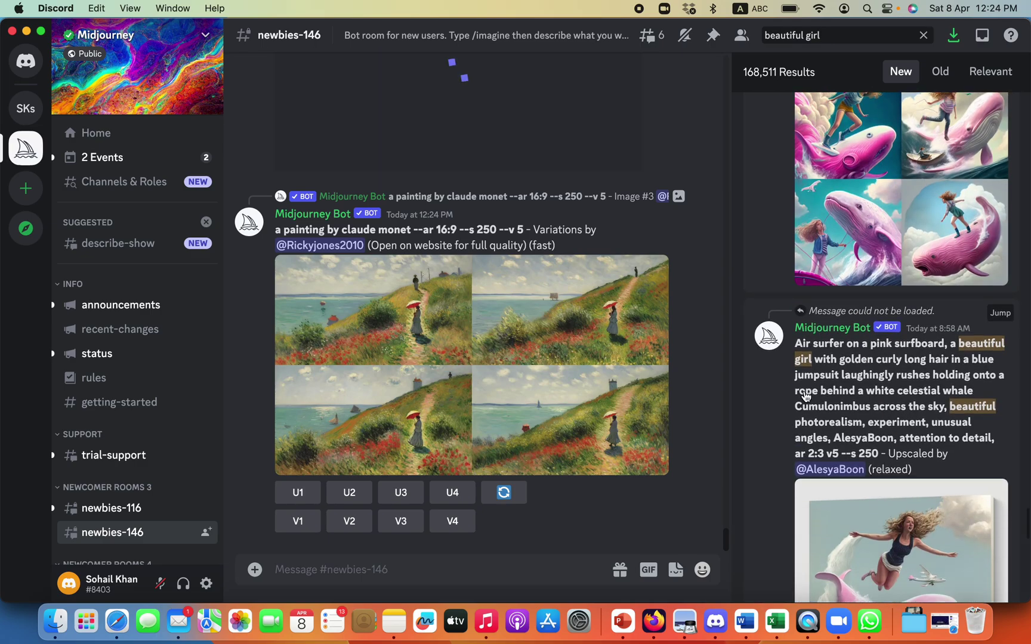
scroll(875, 385, up, 1)
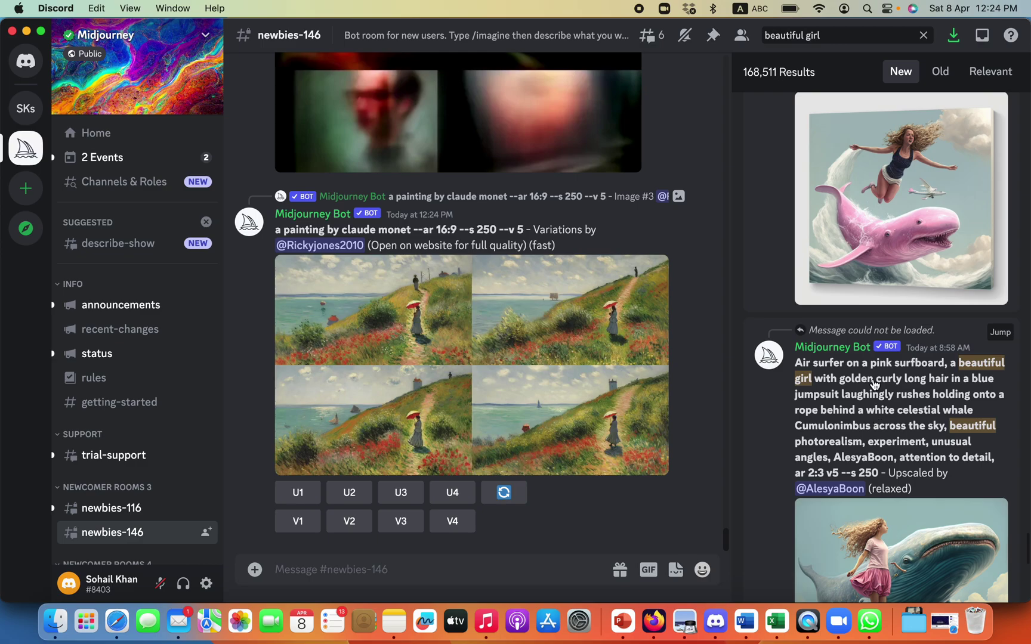
scroll(882, 383, down, 5)
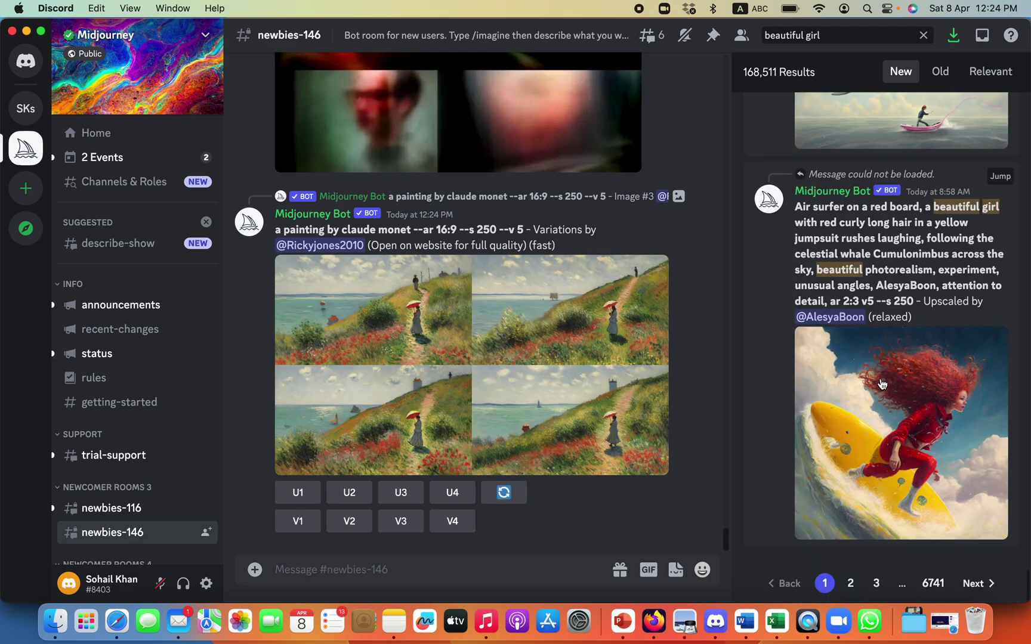
click(852, 590)
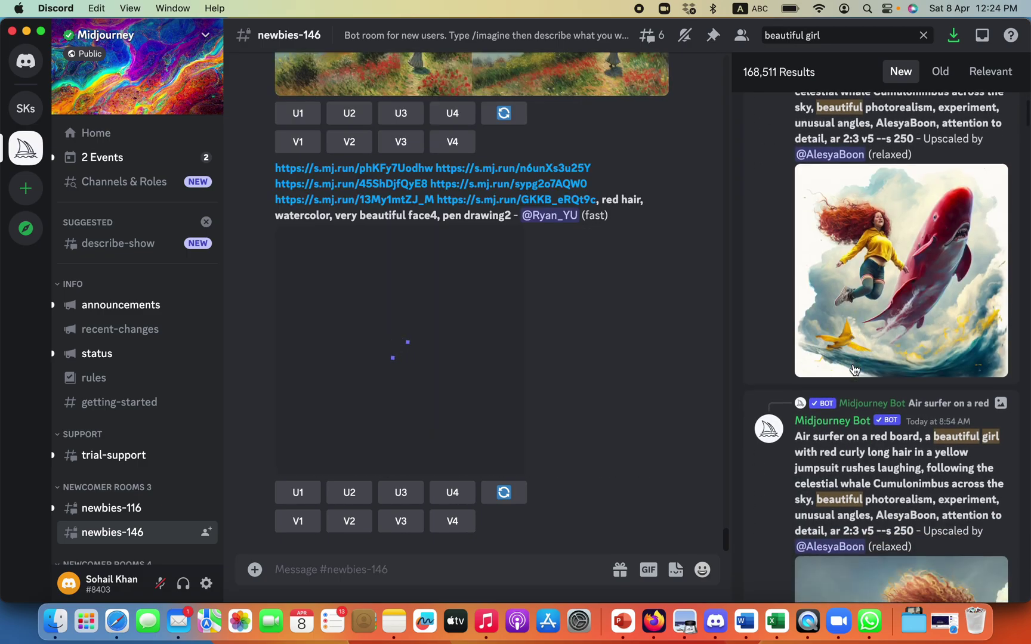
scroll(854, 370, down, 10)
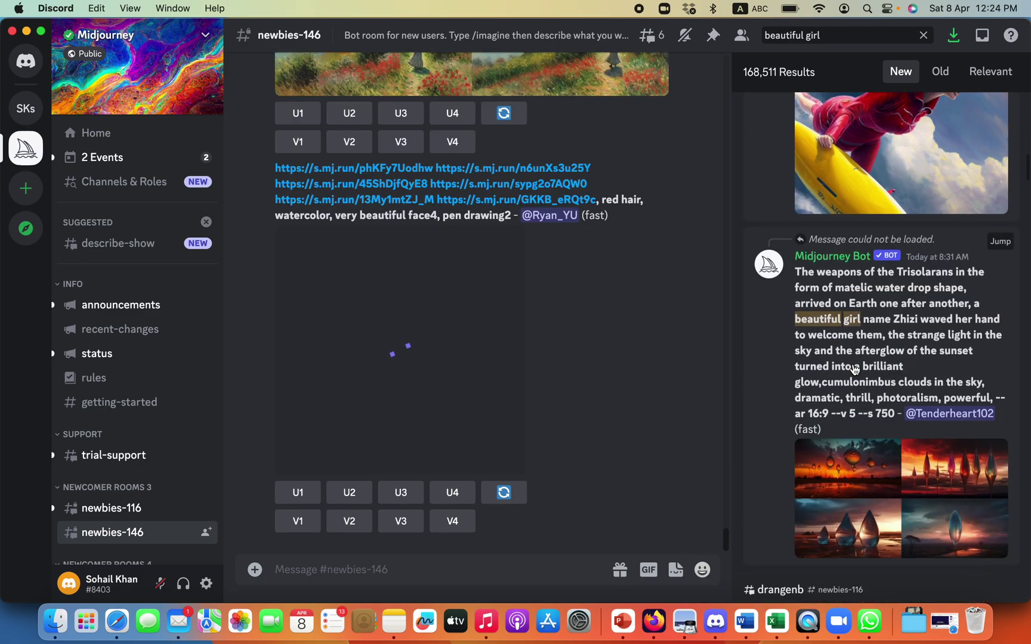
scroll(855, 370, down, 3)
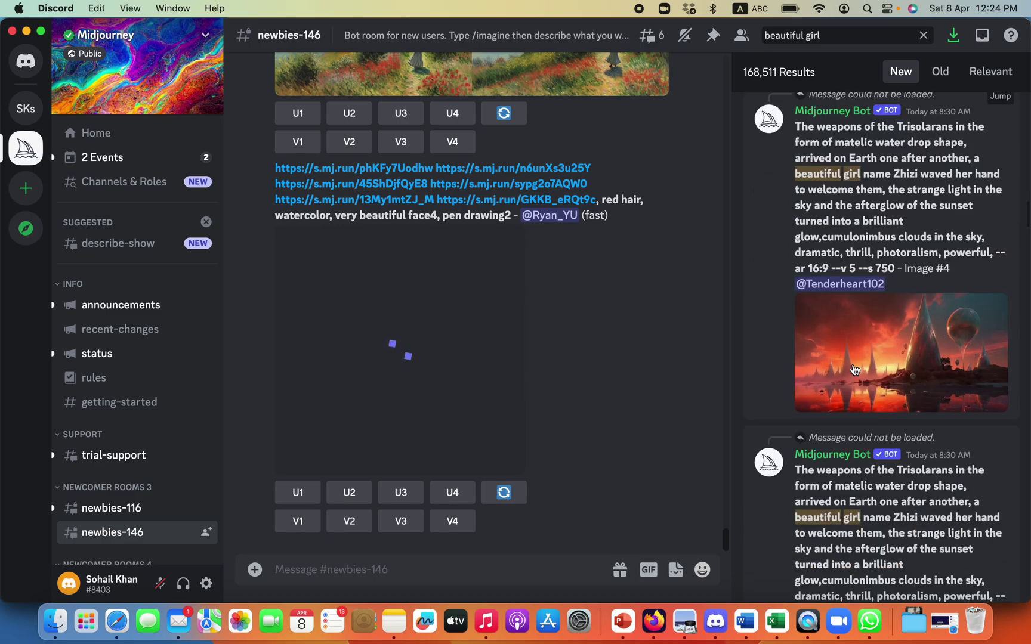
scroll(855, 370, down, 5)
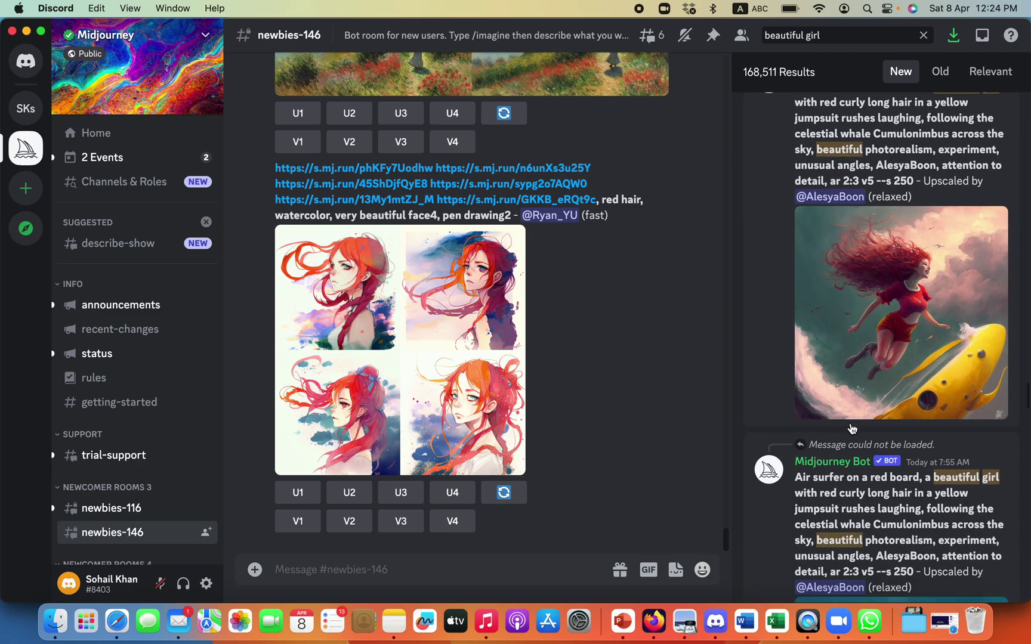
scroll(851, 428, down, 10)
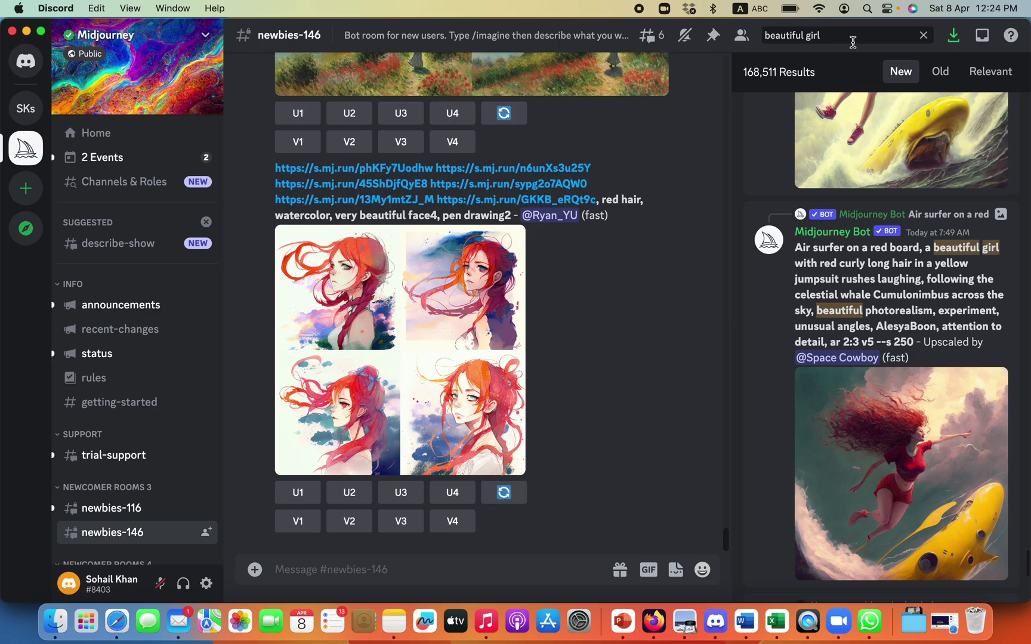
- Refine the search to 'beautiful girl smiling' and view the smiling African-girl grid full size
click(849, 37)
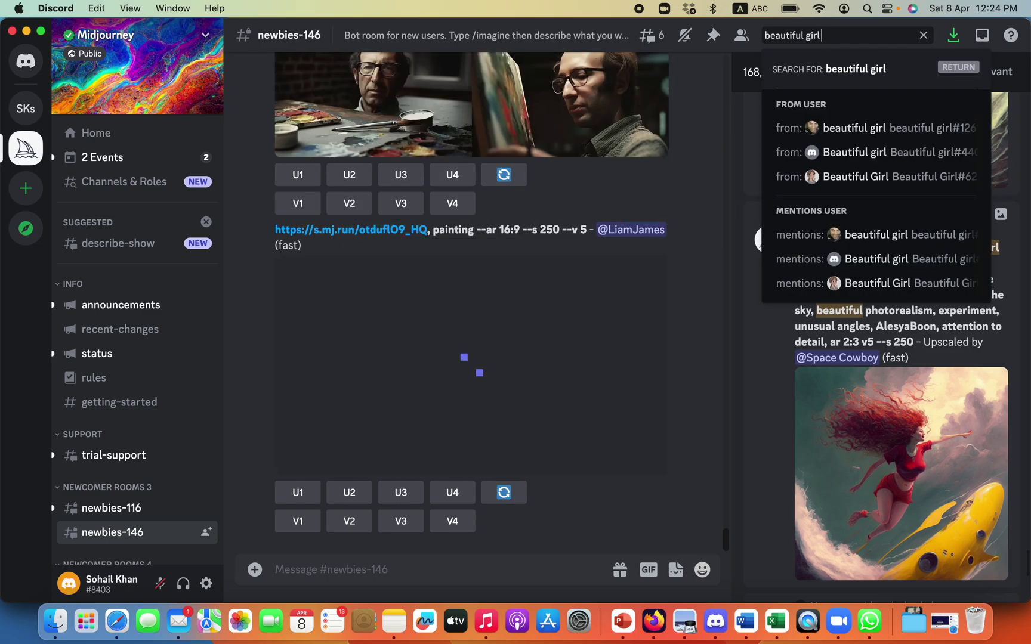
text(smiling)
key(Return)
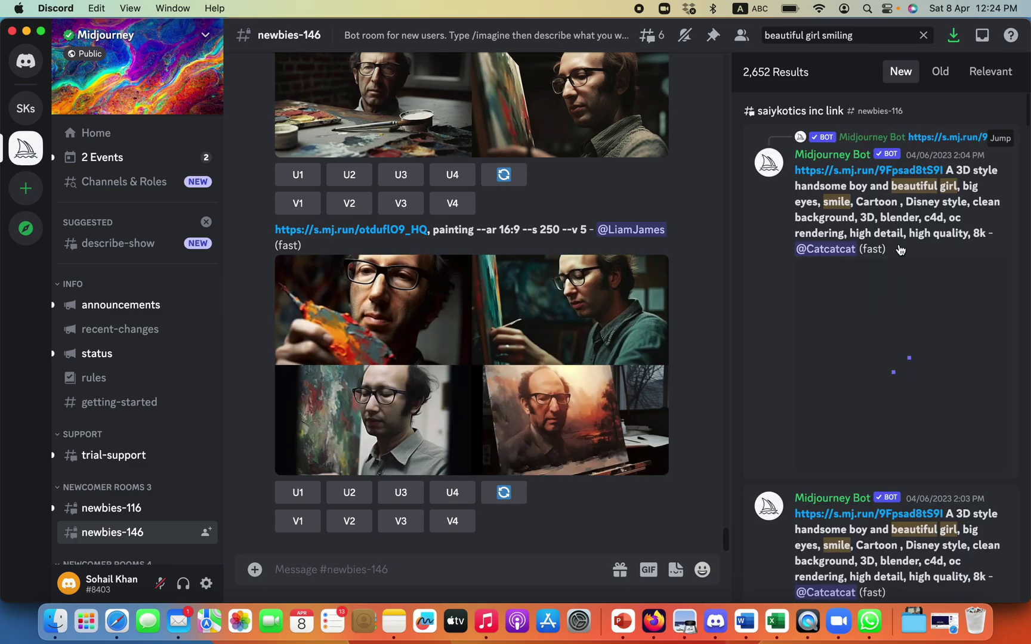
scroll(865, 308, down, 3)
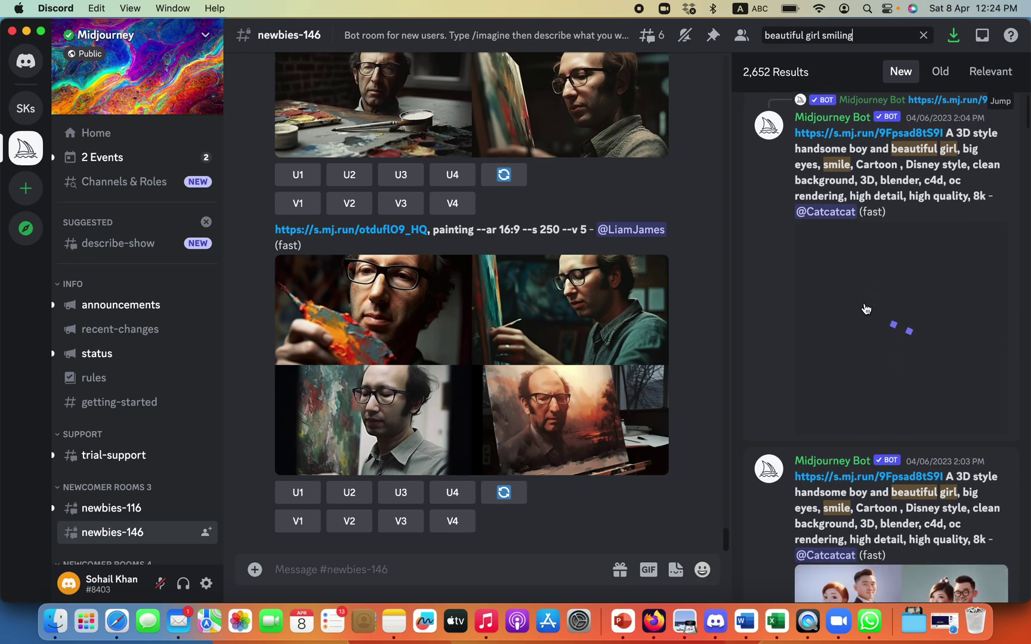
scroll(865, 308, down, 10)
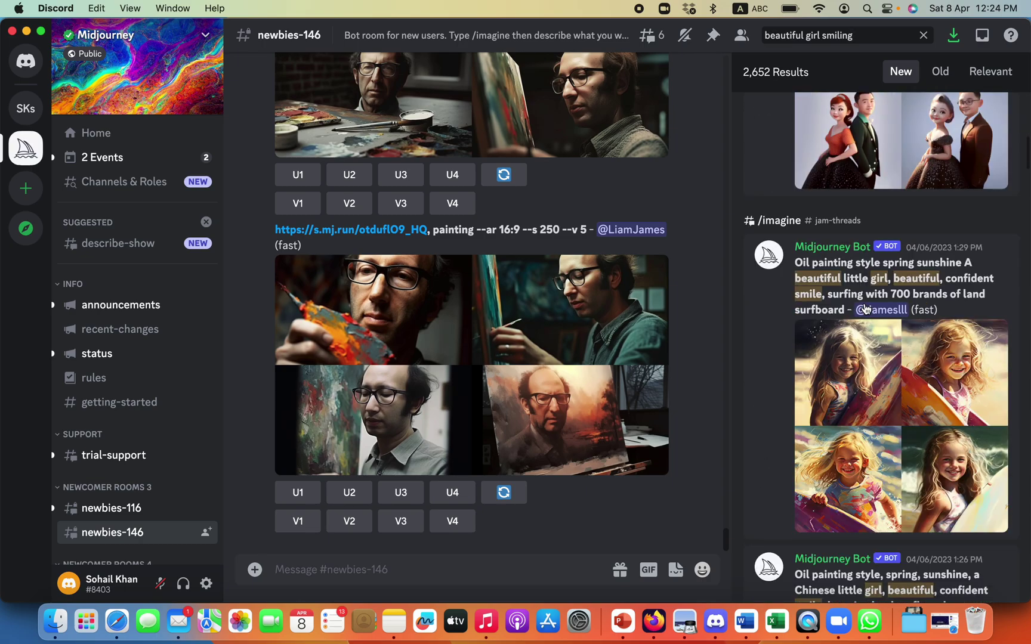
scroll(857, 418, down, 15)
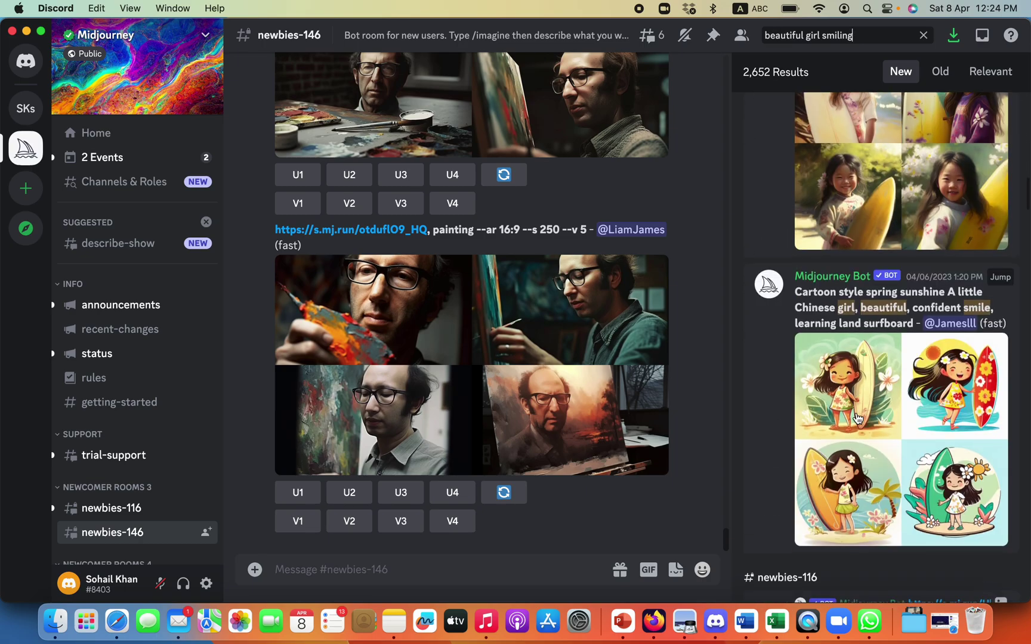
scroll(858, 418, down, 10)
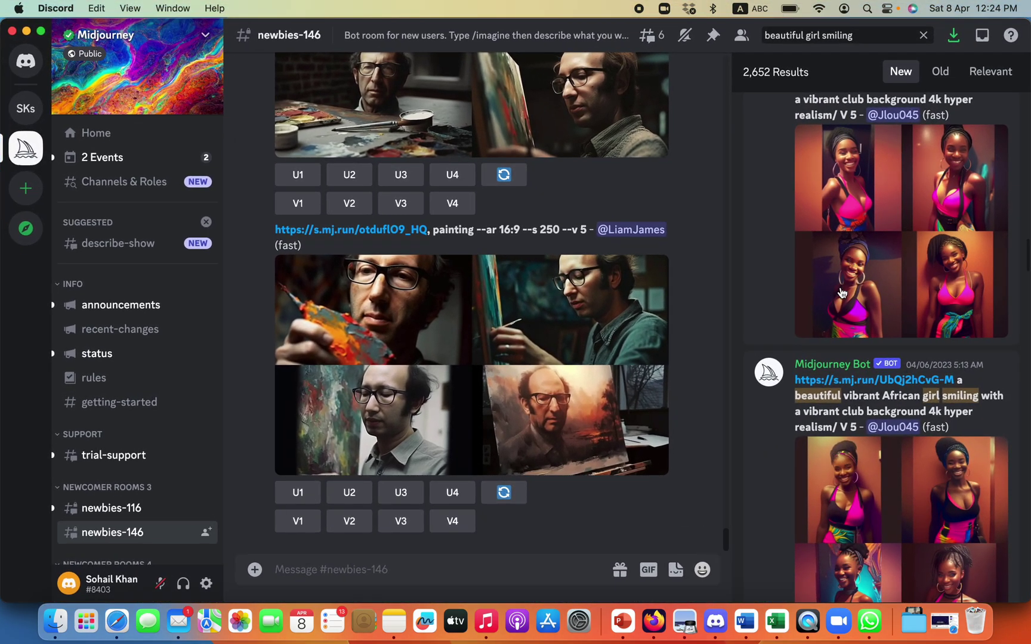
click(840, 290)
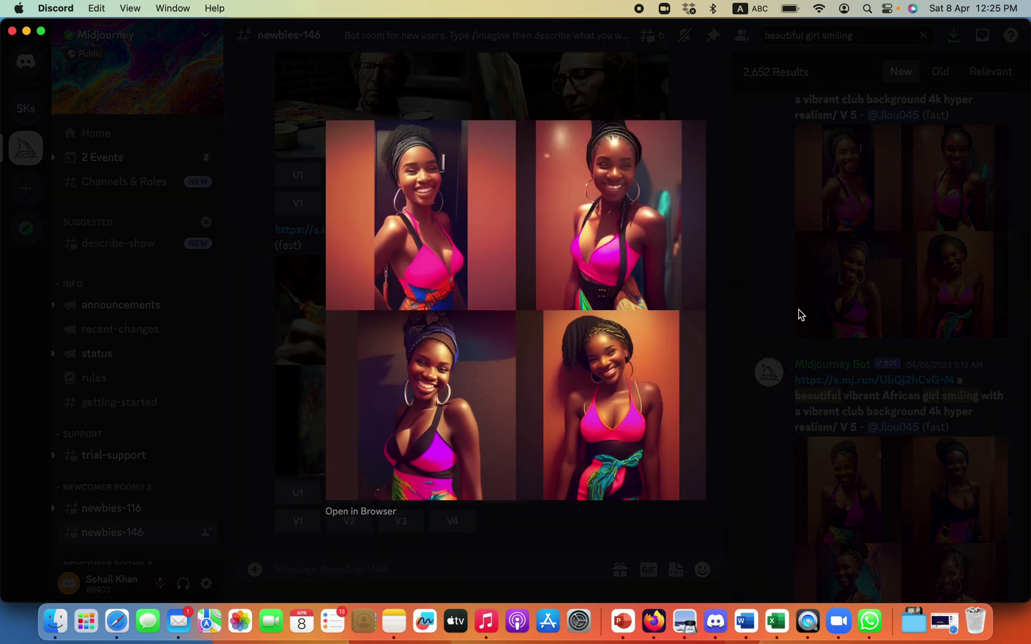
click(798, 309)
- Quick Look Image for AI Video.png in the untitled Finder folder, then return to the window overview
key(ctrl+Up)
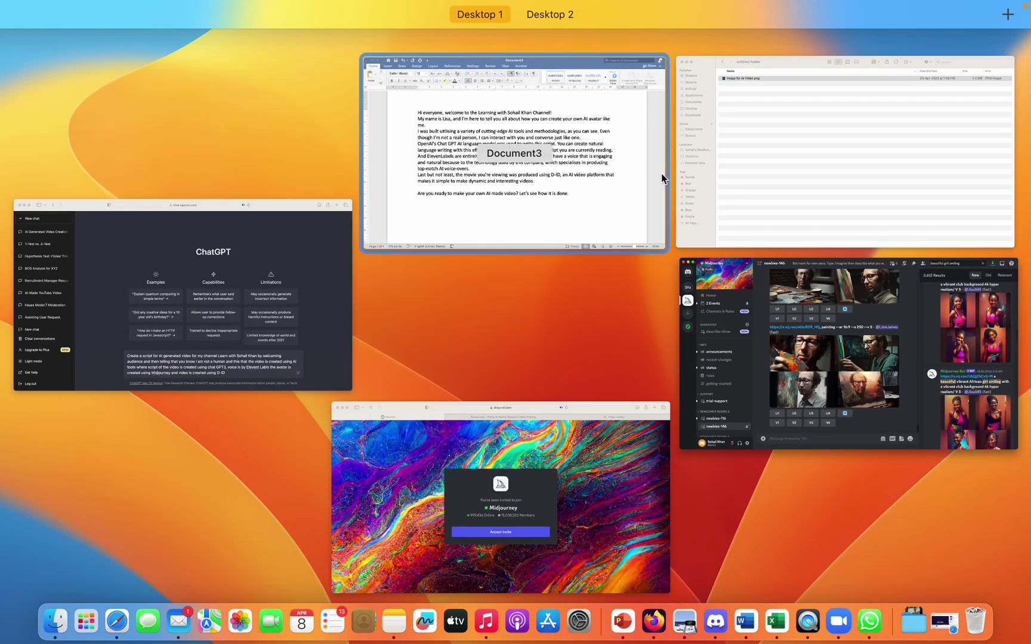
click(805, 150)
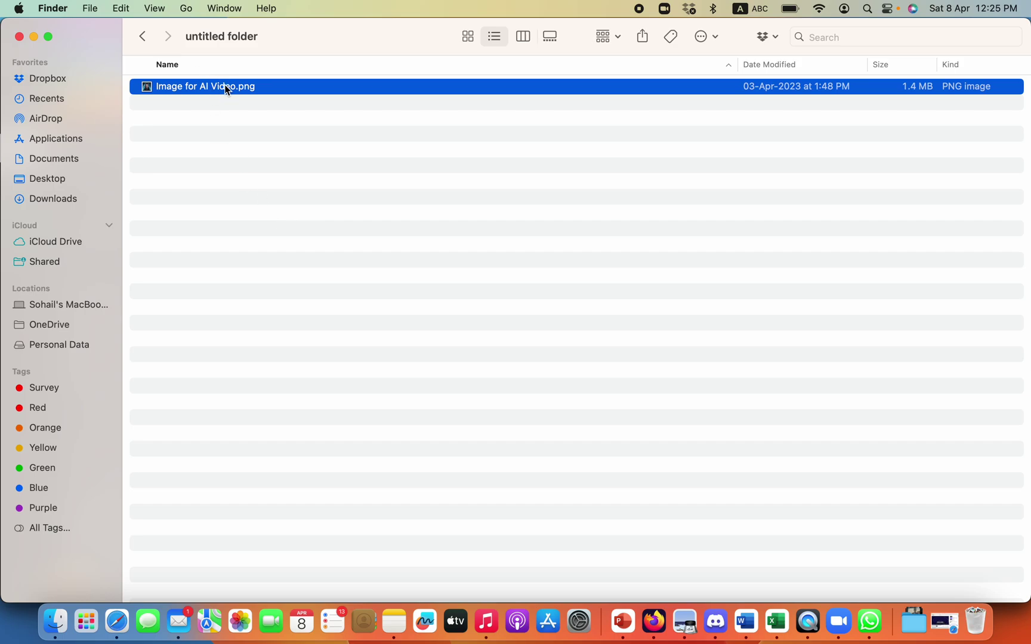
key(space)
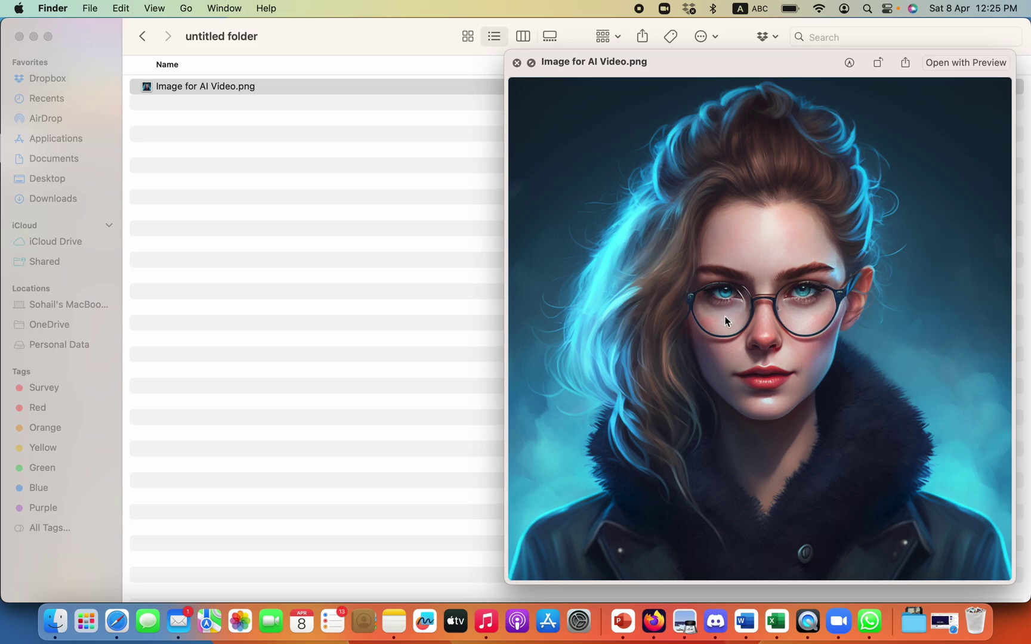
click(517, 63)
key(ctrl+Up)
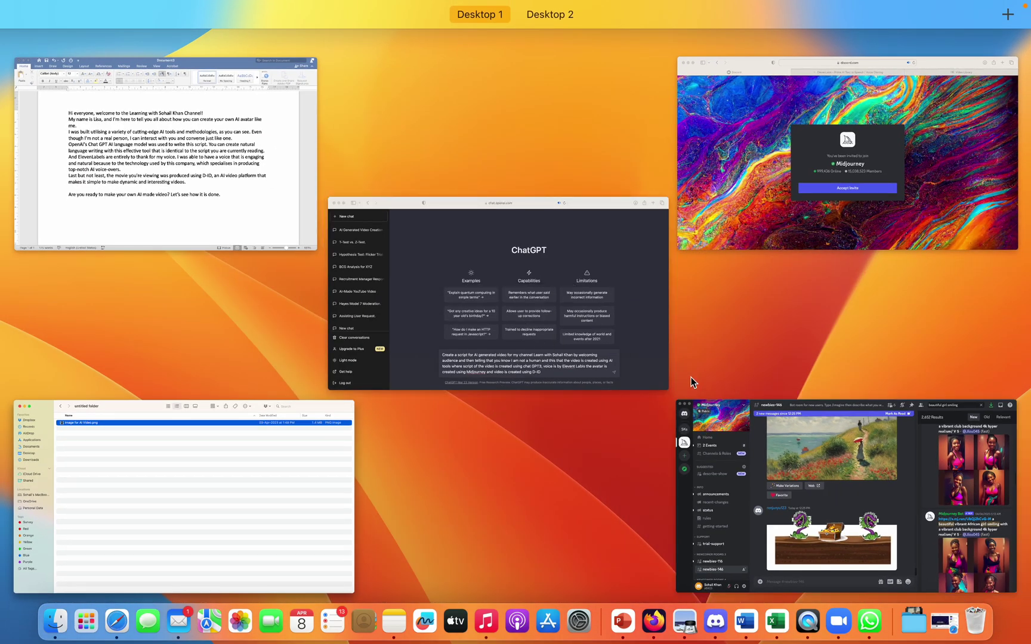
- Send the prepared script request in ChatGPT and get the full Midjourney/GPT-3/D-ID avatar script
click(621, 352)
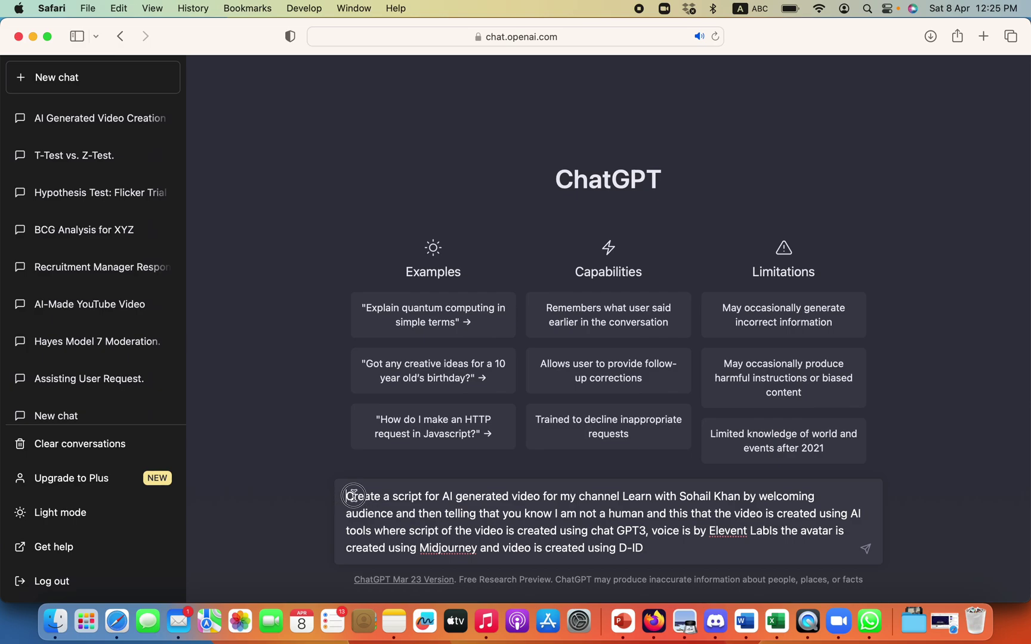
drag(351, 496, 626, 547)
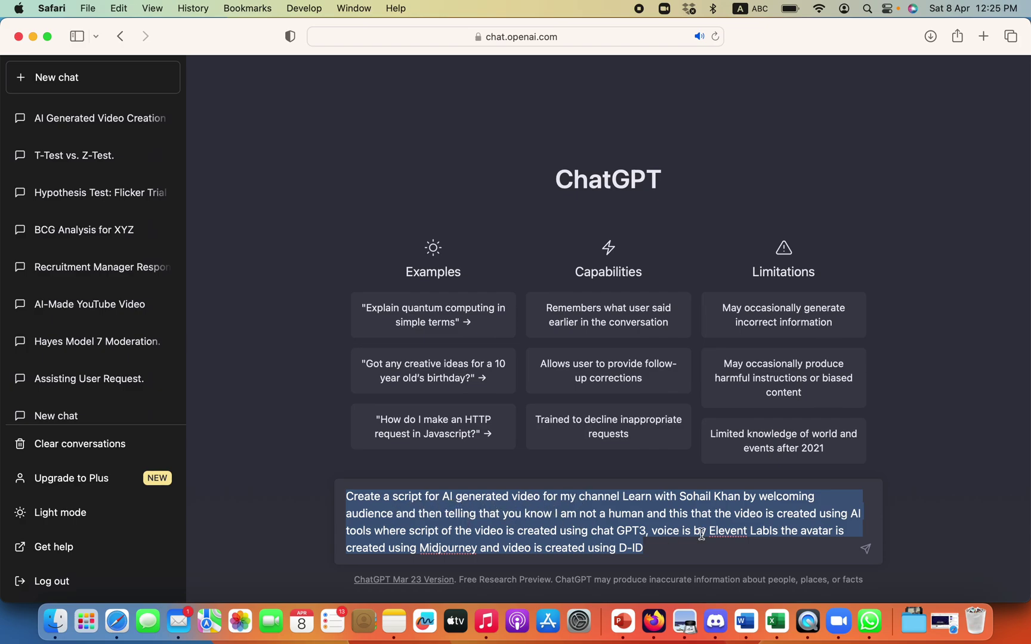
key(Return)
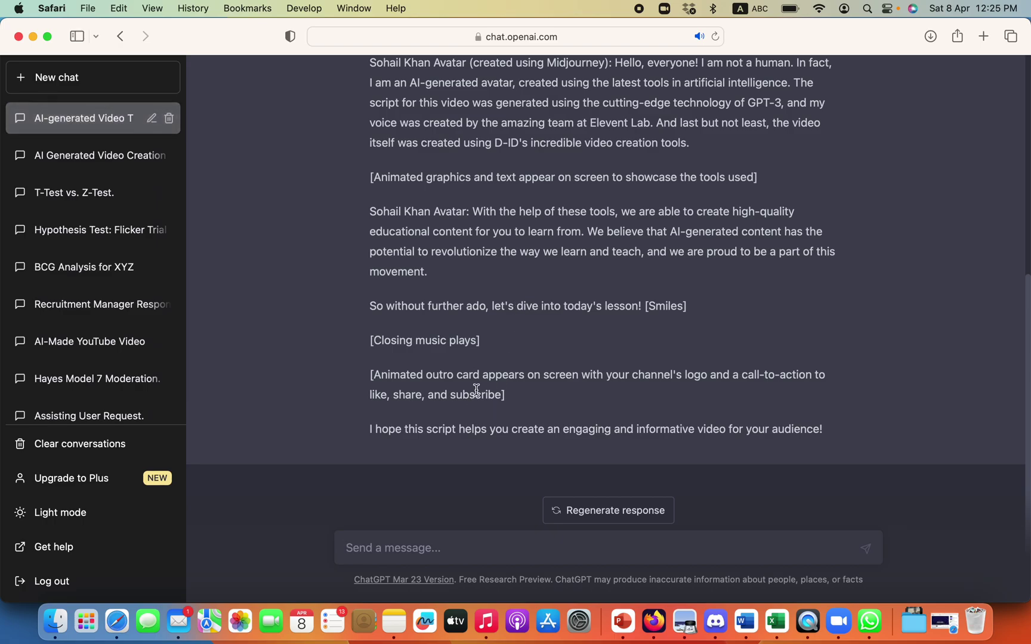
key(ctrl+Up)
key(ctrl+Up)
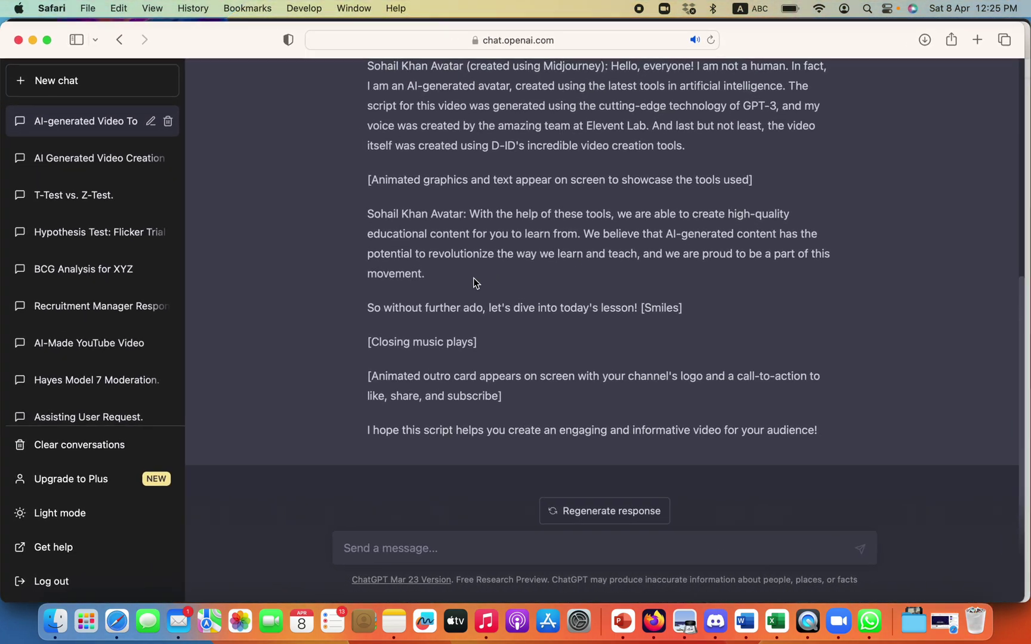
key(ctrl+Up)
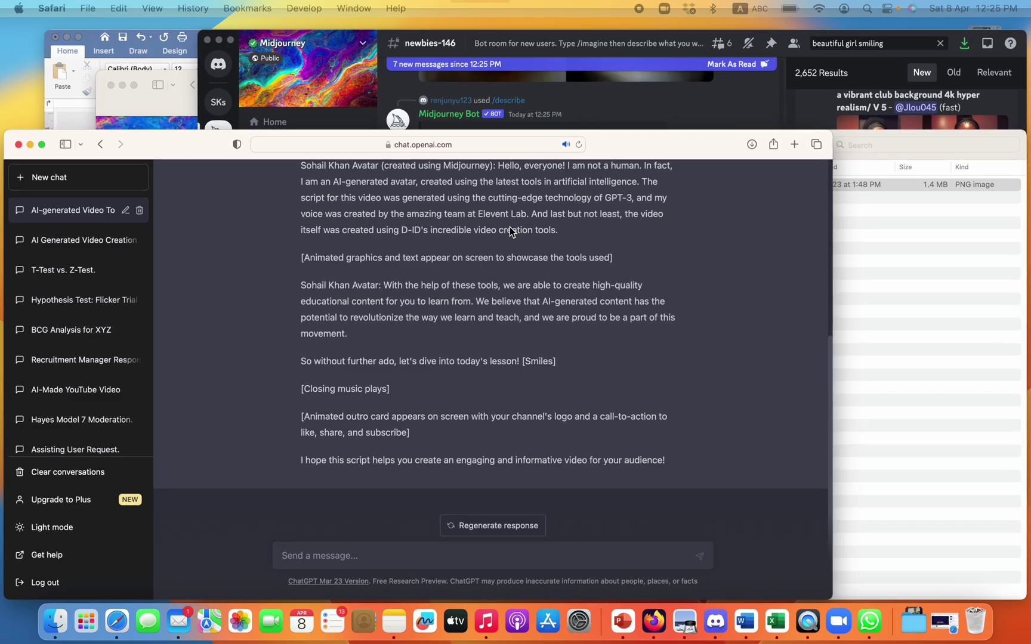
key(ctrl+Up)
key(ctrl+Up)
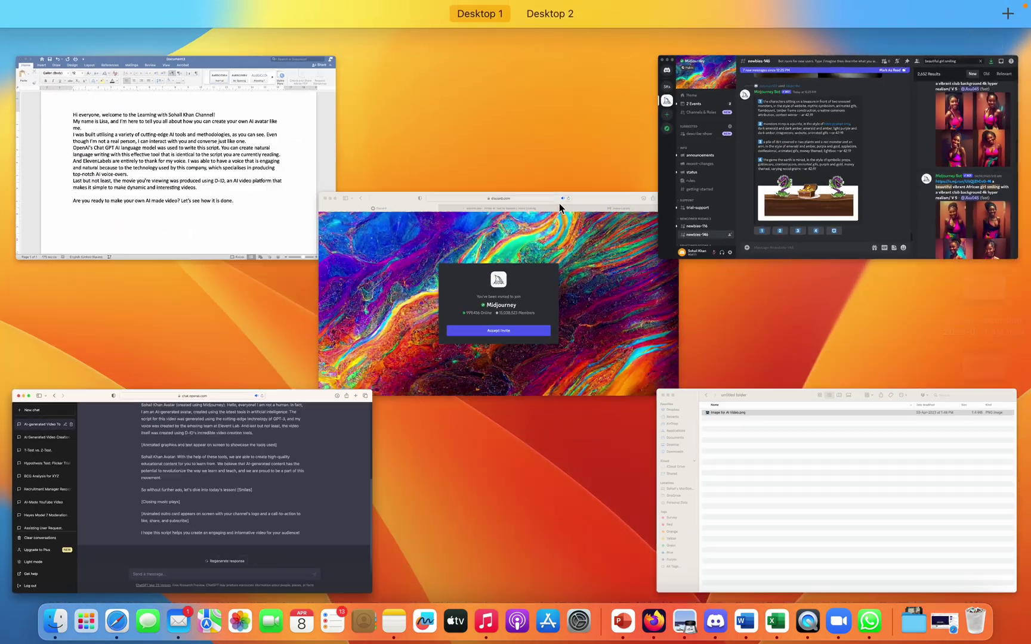
- Move from the Word script through ChatGPT to the Safari window with the Discord invite
click(253, 179)
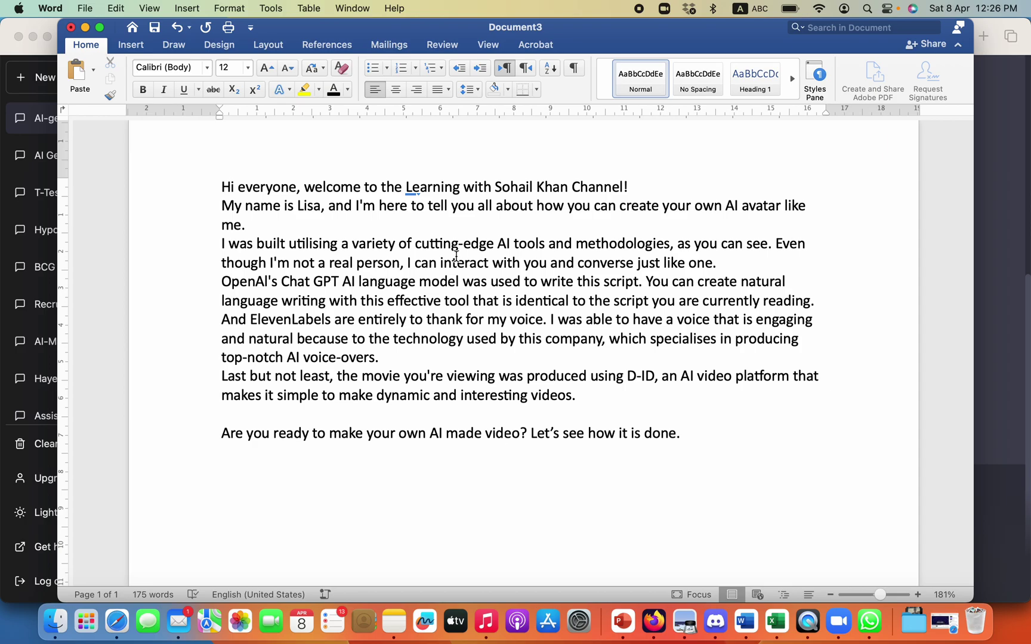
key(ctrl+Up)
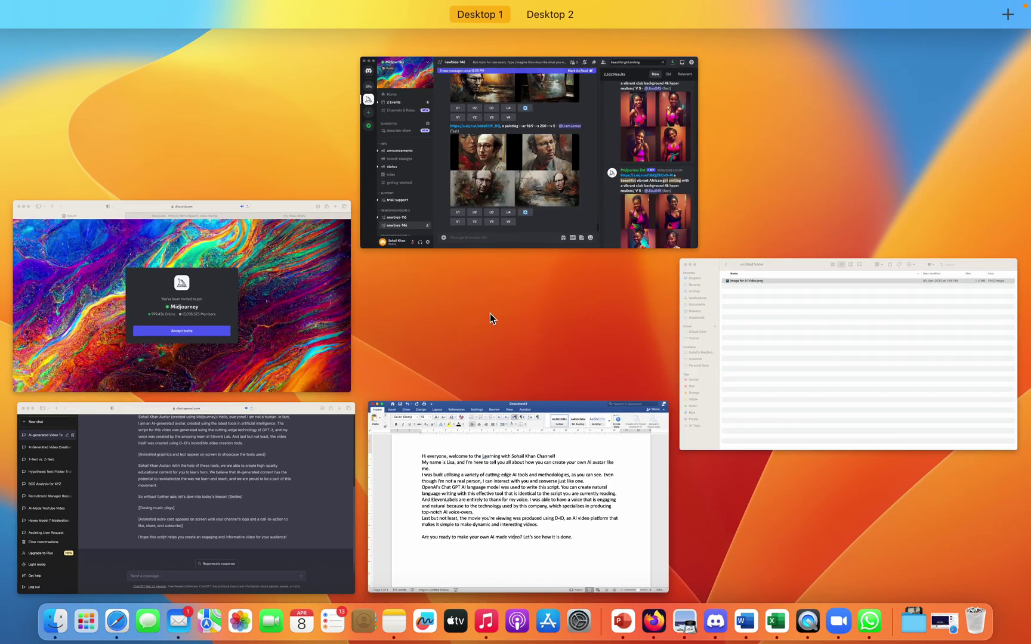
click(337, 451)
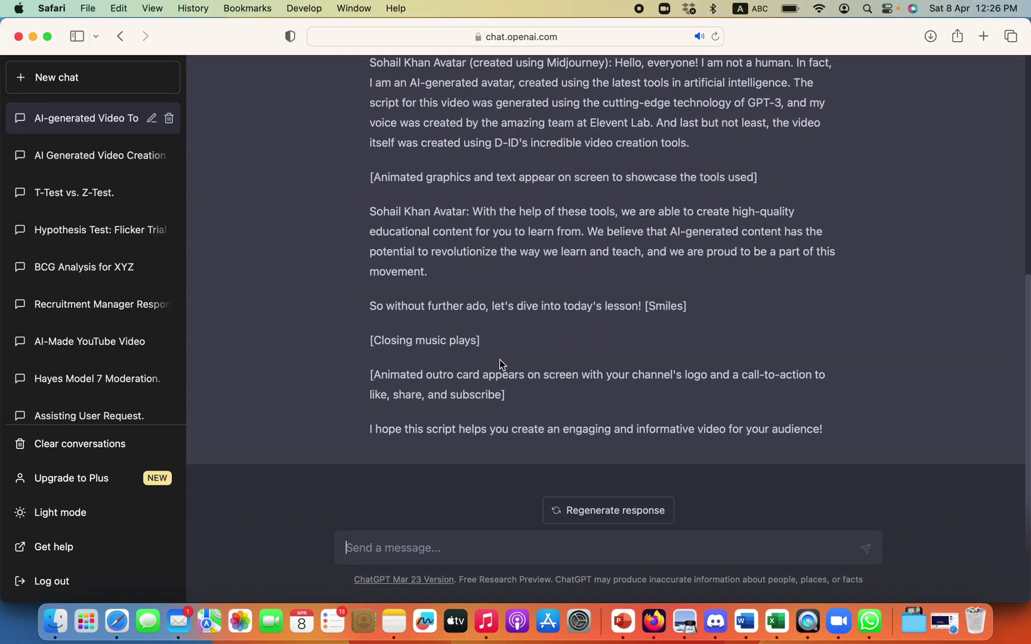
key(ctrl+Up)
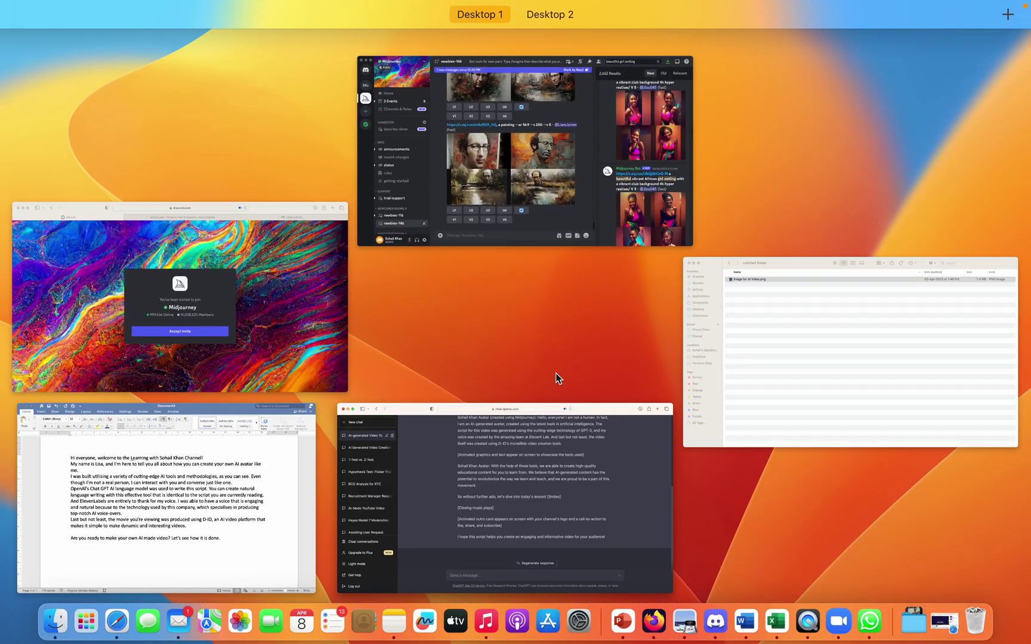
click(299, 355)
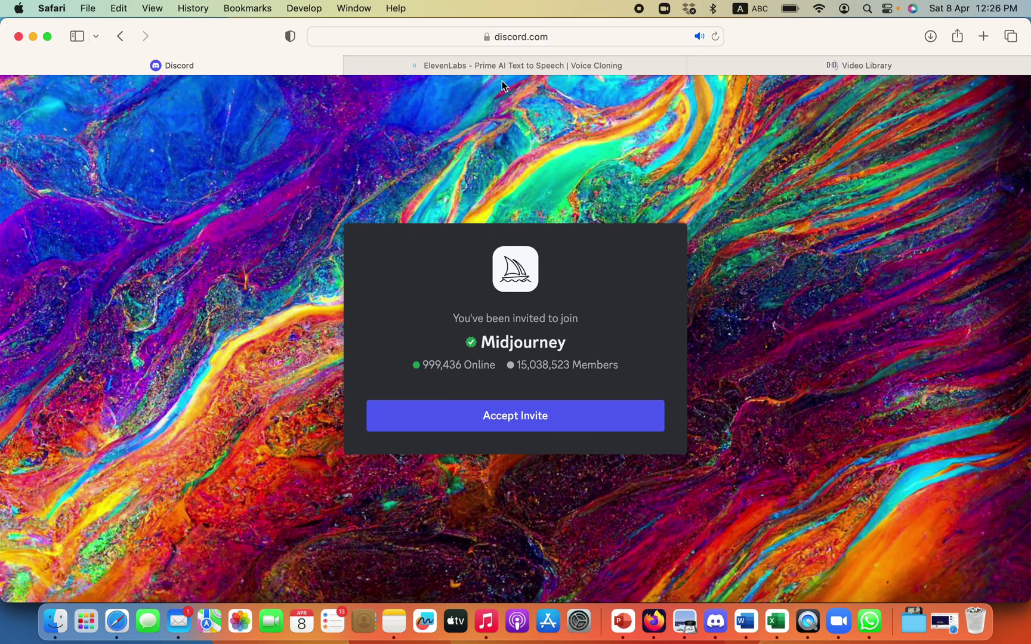
- Sign up for a free ElevenLabs account with Google, accepting the terms and product updates
click(487, 66)
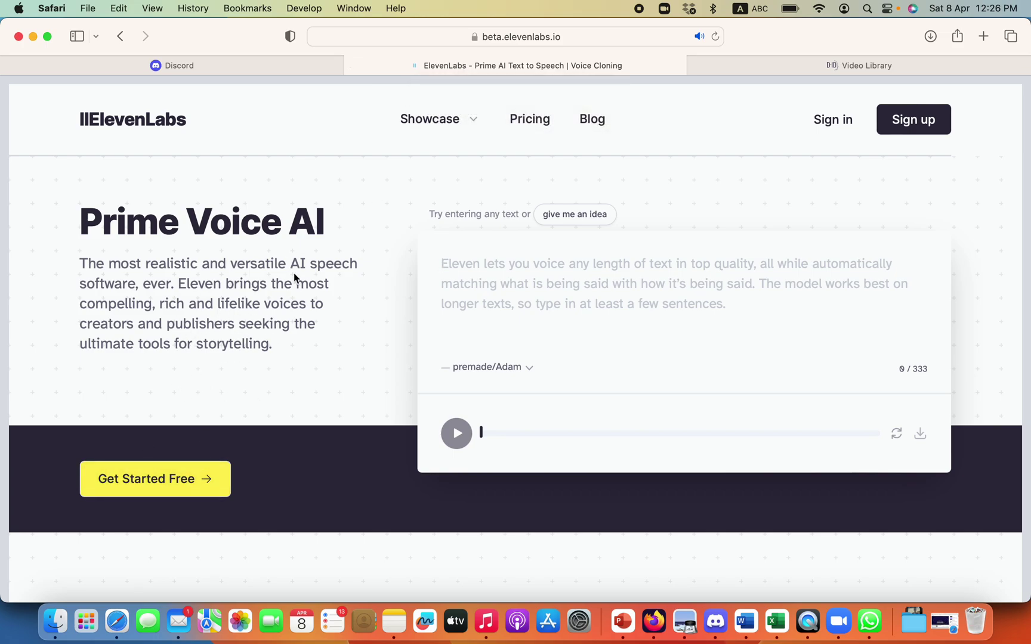
click(156, 487)
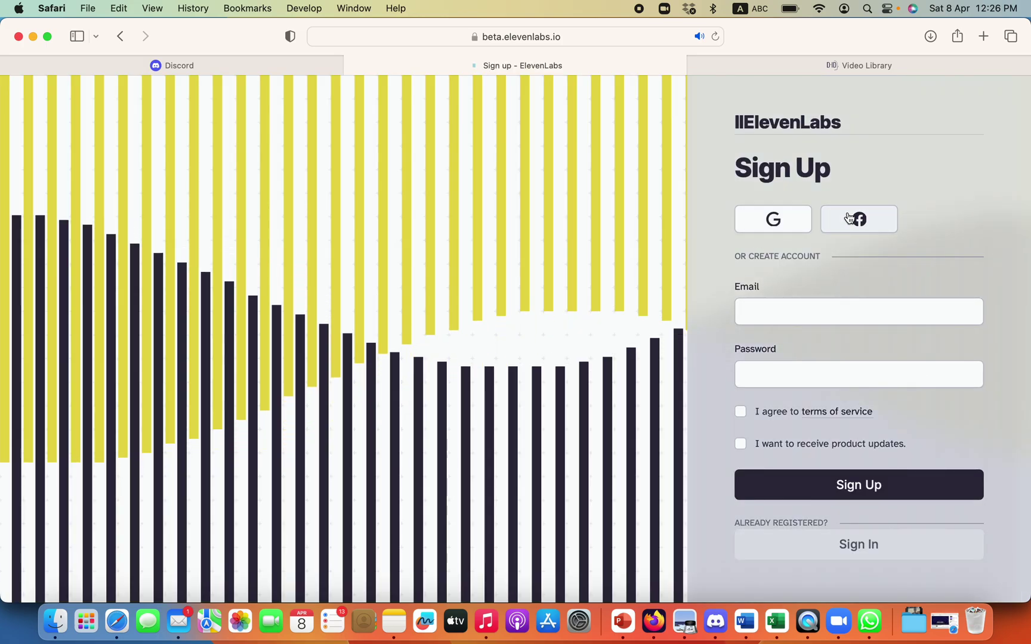
click(780, 221)
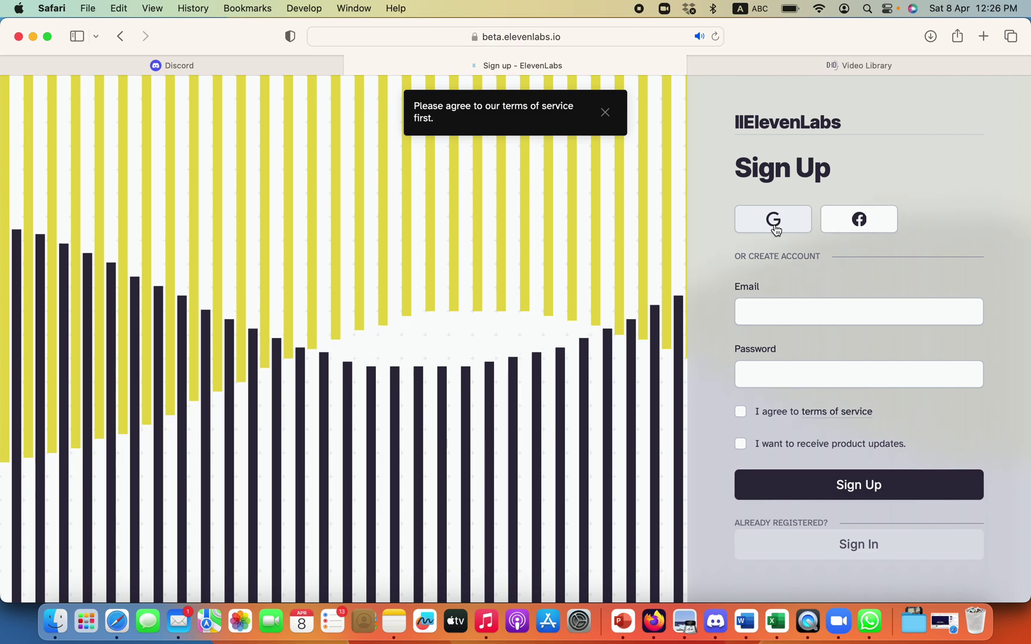
click(740, 411)
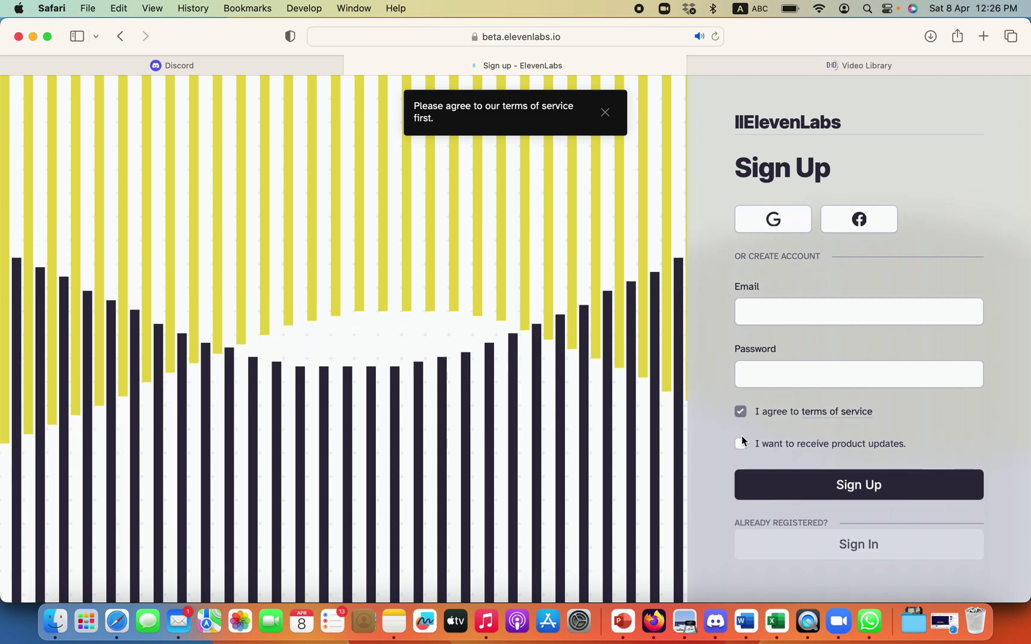
click(740, 443)
click(771, 227)
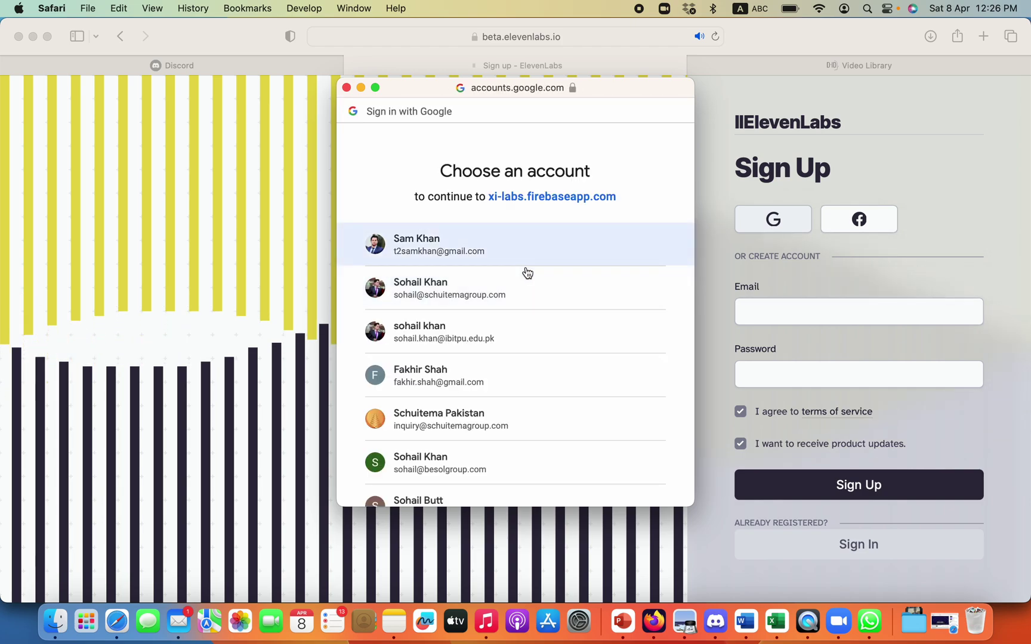
click(522, 252)
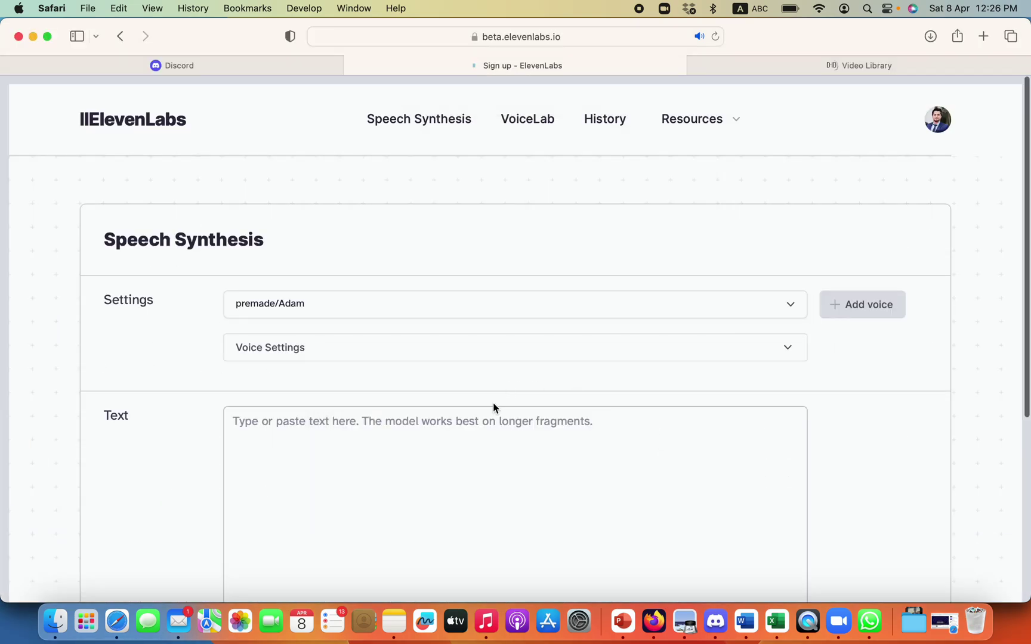
- Scroll through the Free, Starter and Creator plan cards and the Estimate Pricing section
scroll(493, 403, down, 2)
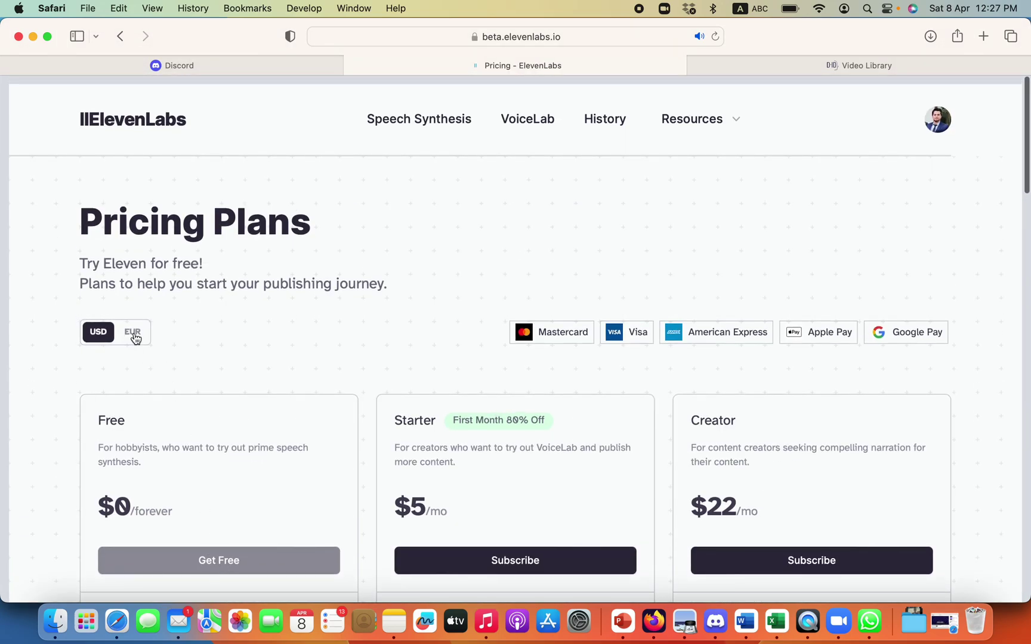
scroll(204, 414, down, 5)
scroll(221, 417, down, 12)
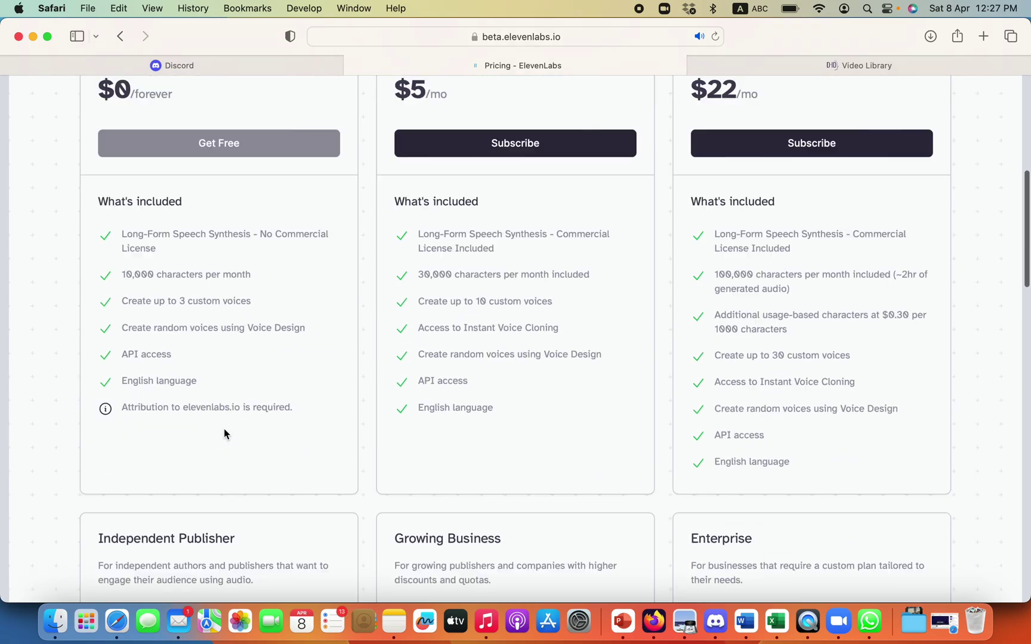
scroll(225, 403, down, 6)
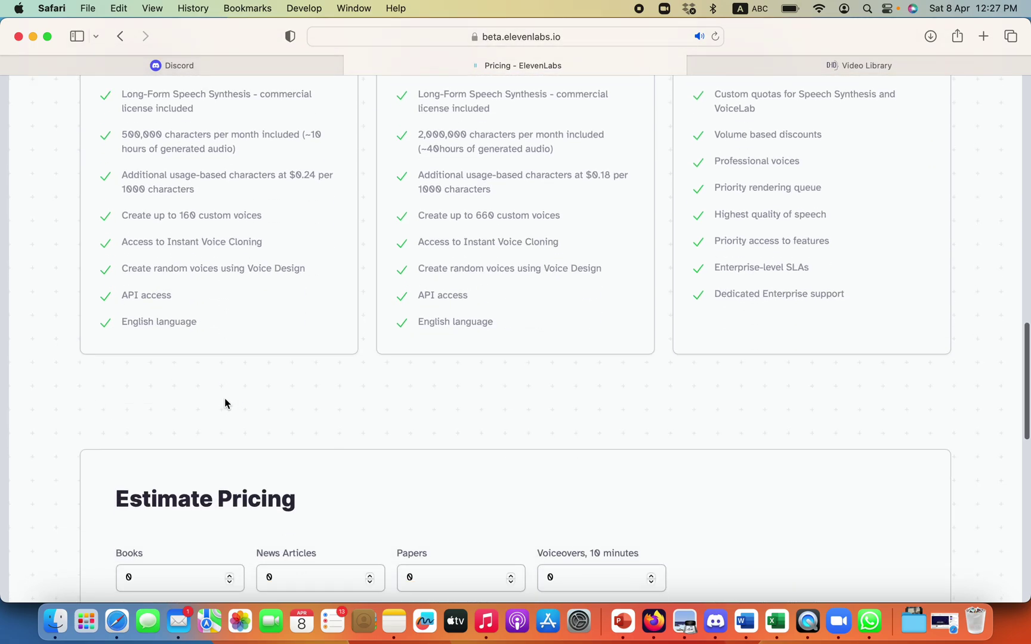
scroll(225, 382, up, 18)
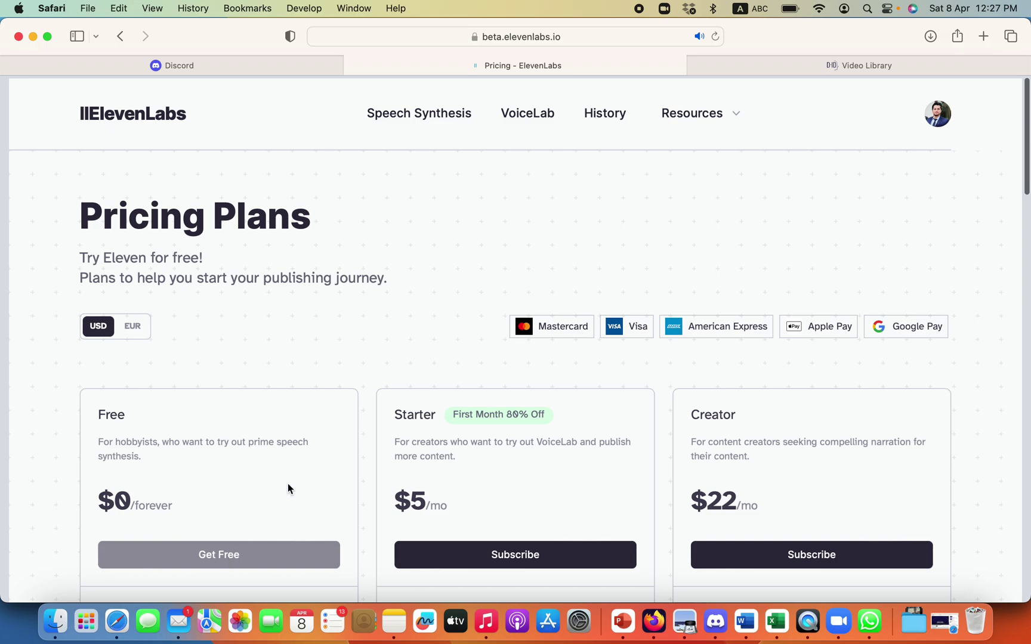
scroll(231, 554, down, 1)
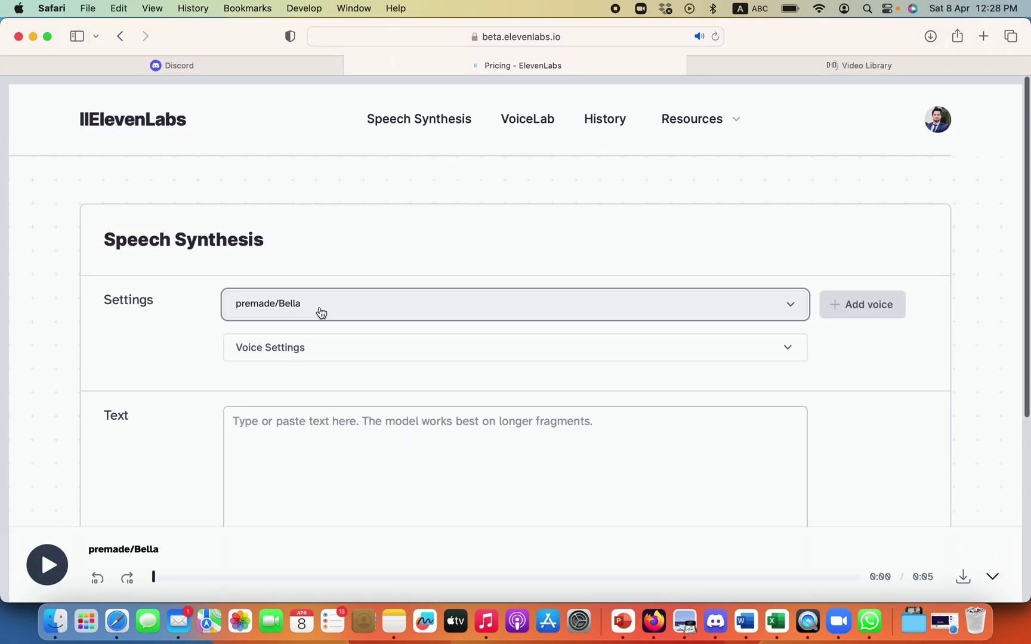
- Preview the 5-second premade/Bella sample, keep Bella chosen, and expand her Stability and Clarity settings
click(320, 311)
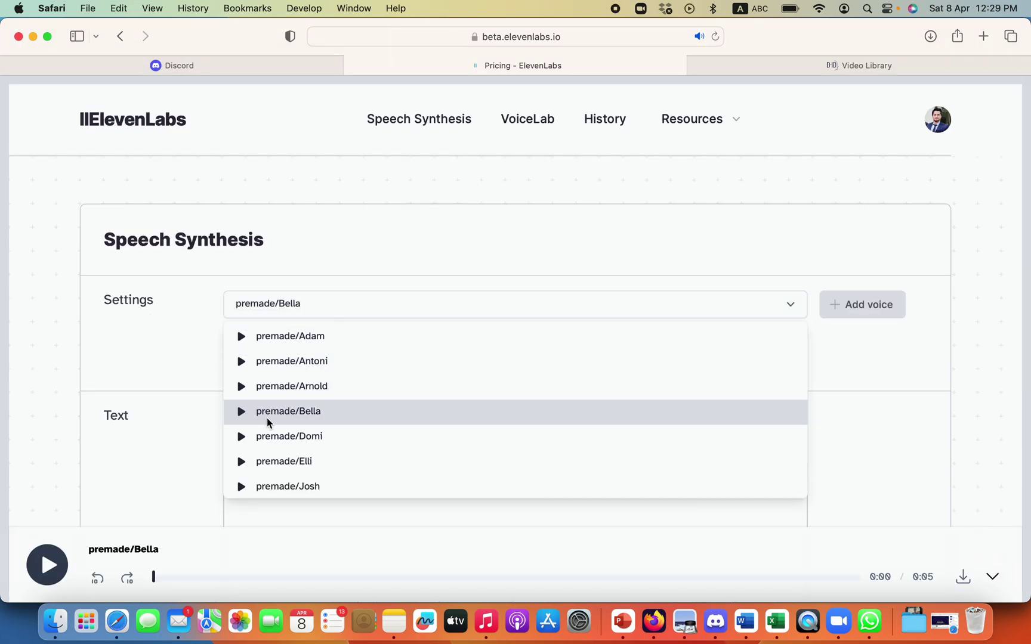
click(241, 412)
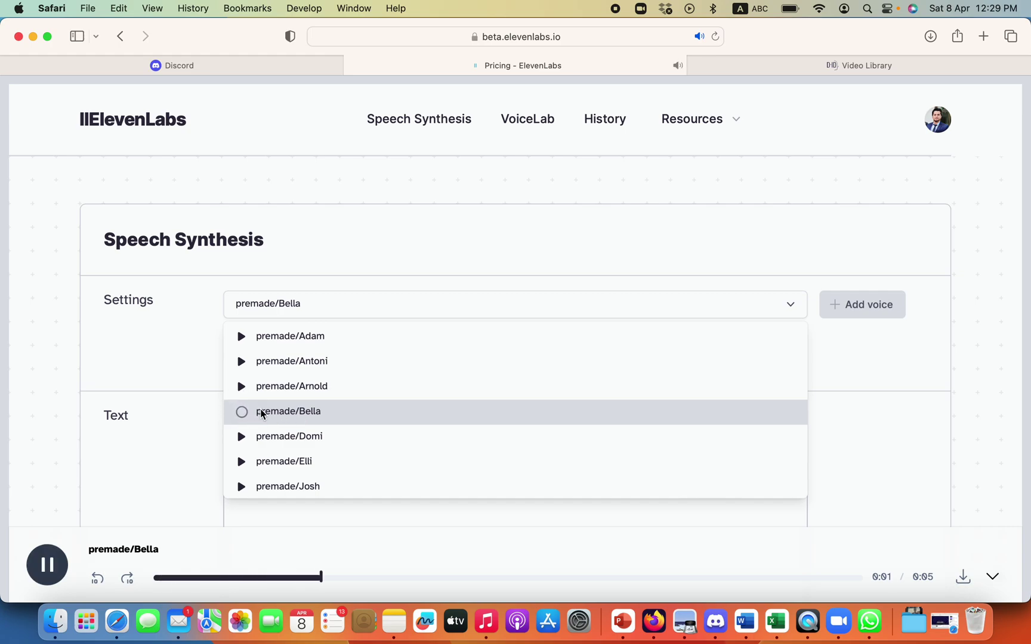
click(242, 414)
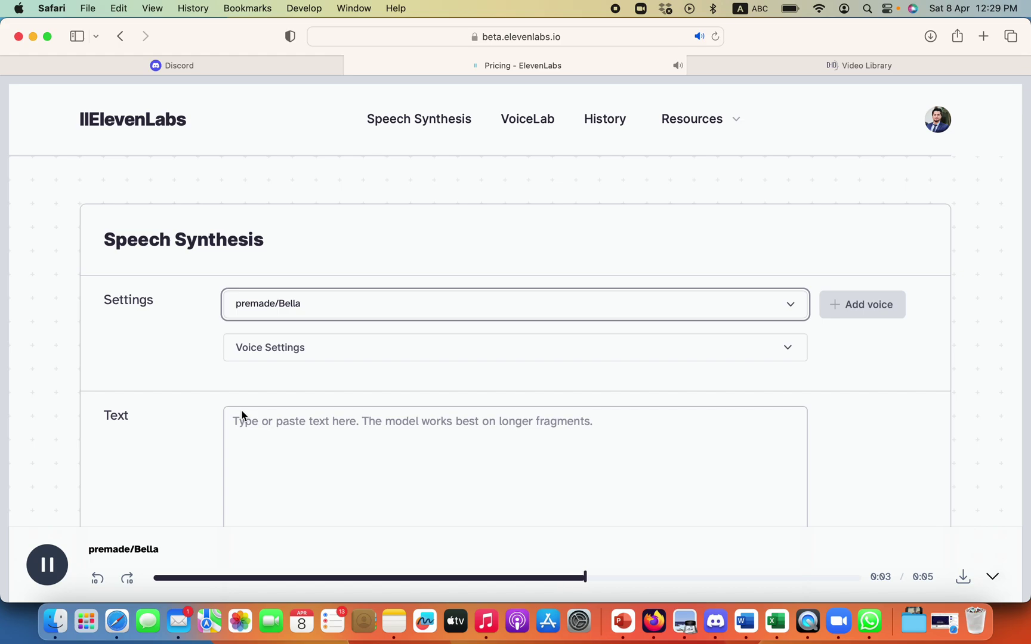
click(290, 356)
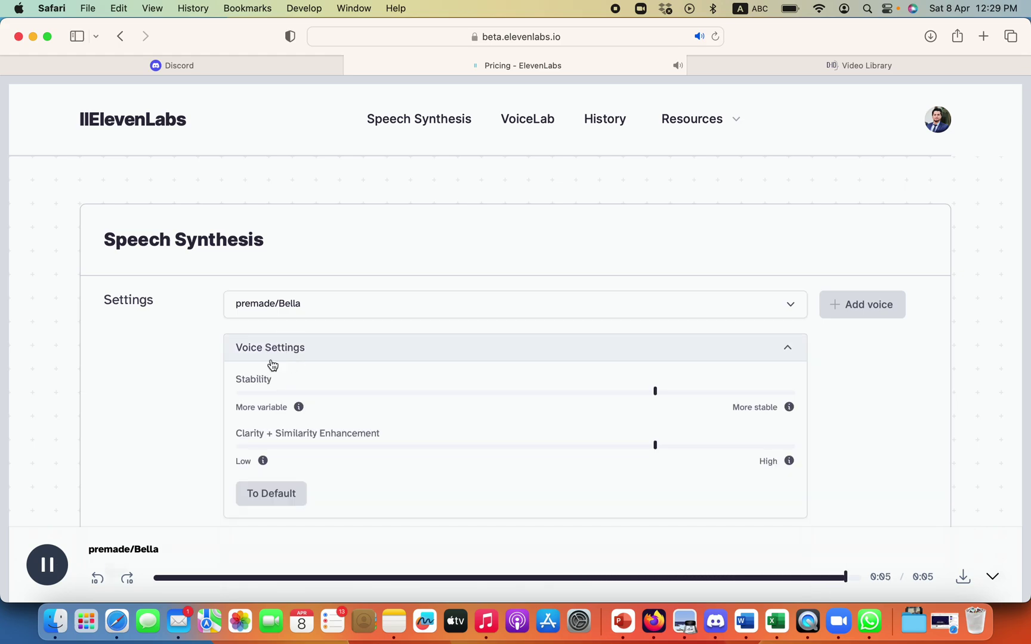
scroll(189, 410, down, 5)
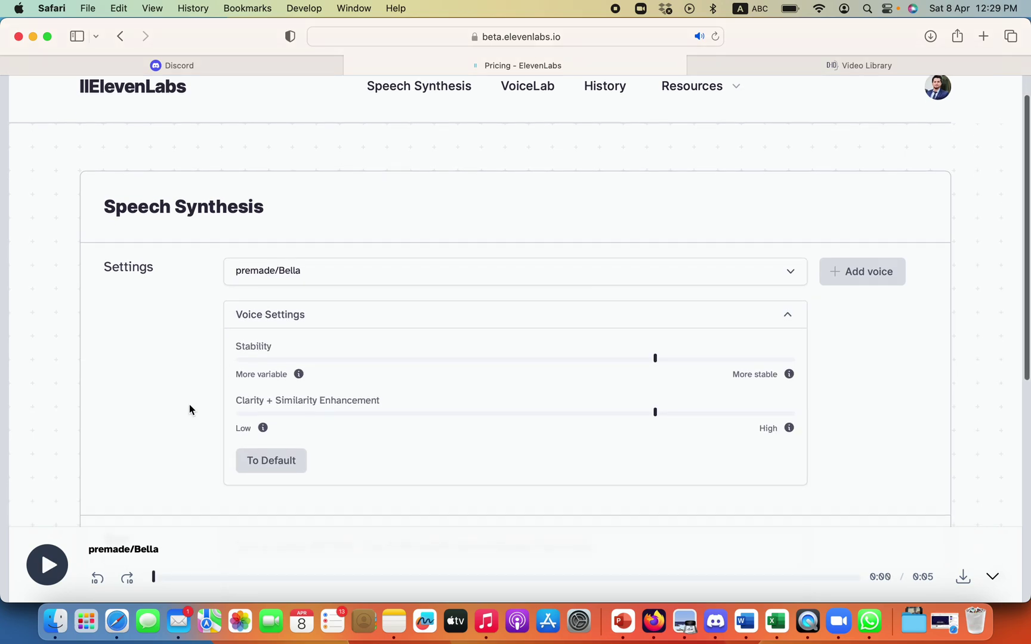
- Copy the whole script from Word into the Text box (974 characters) and generate Bella's speech
click(271, 297)
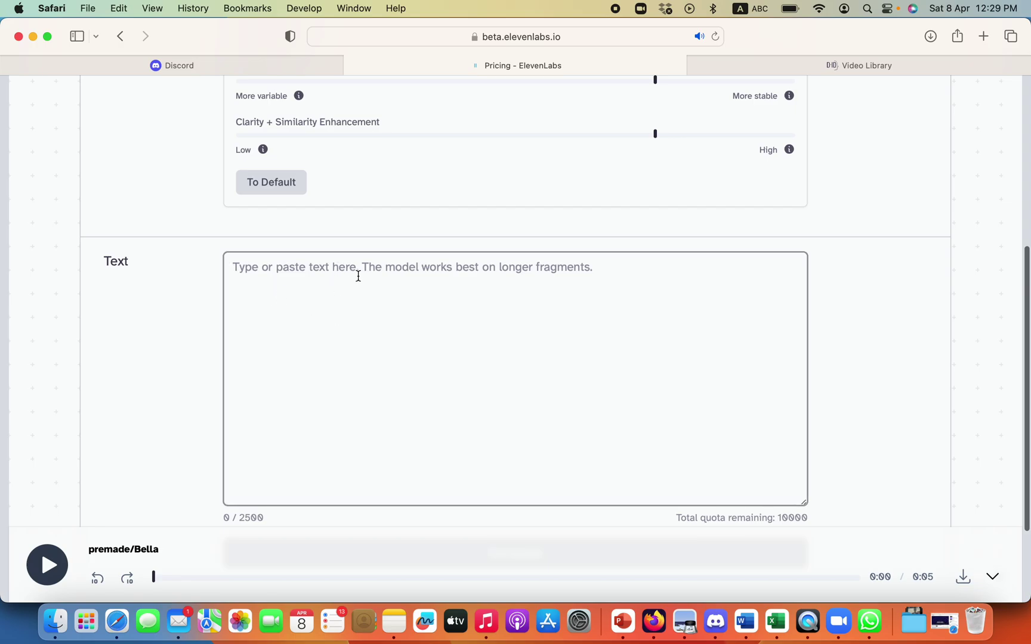
key(ctrl+Up)
click(298, 298)
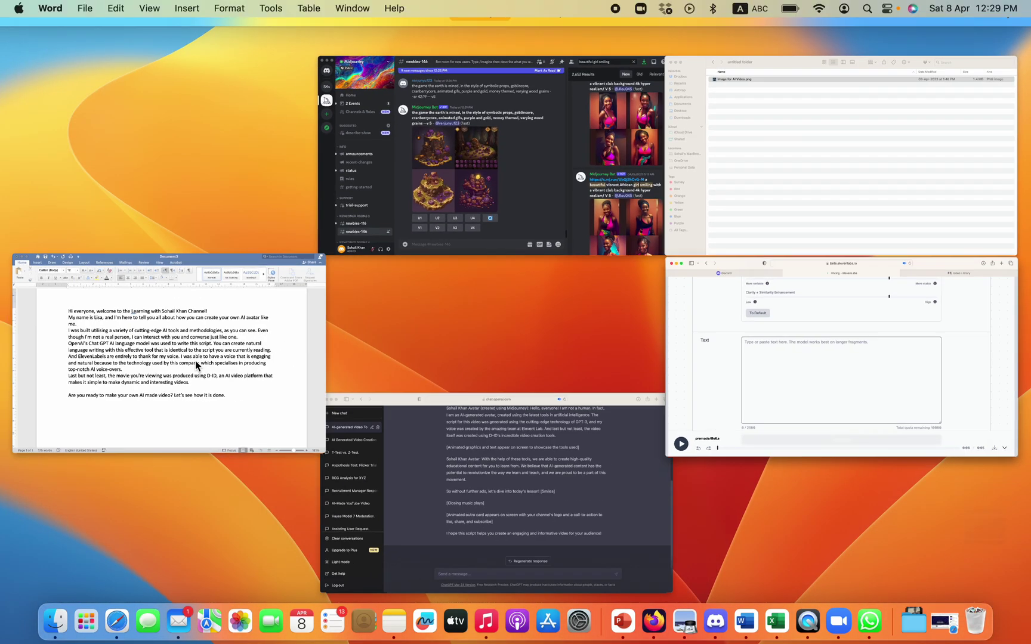
key(super+a)
key(super+c)
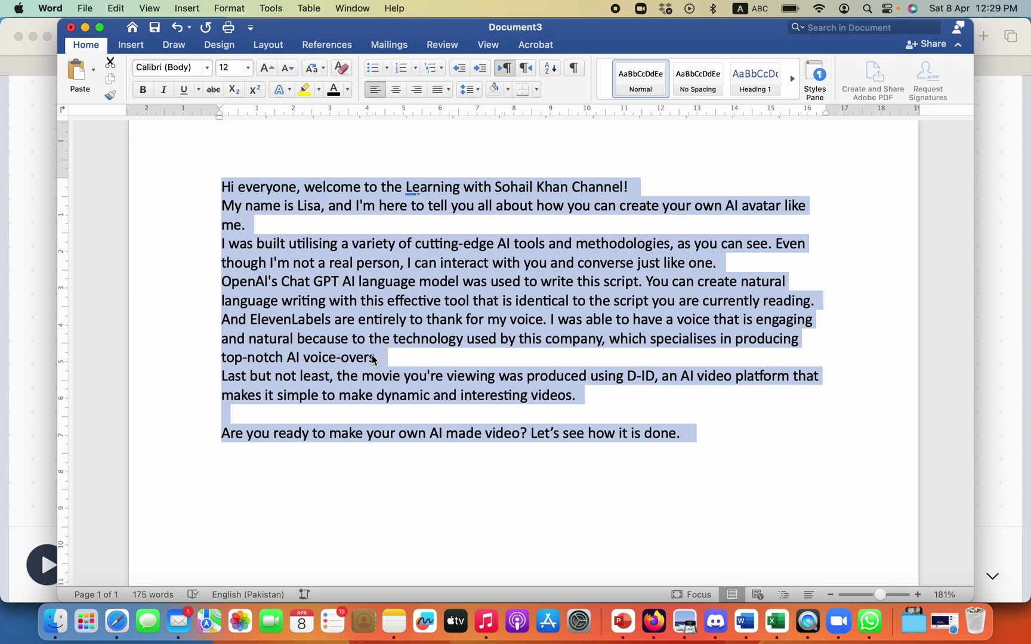
key(ctrl+Up)
click(476, 424)
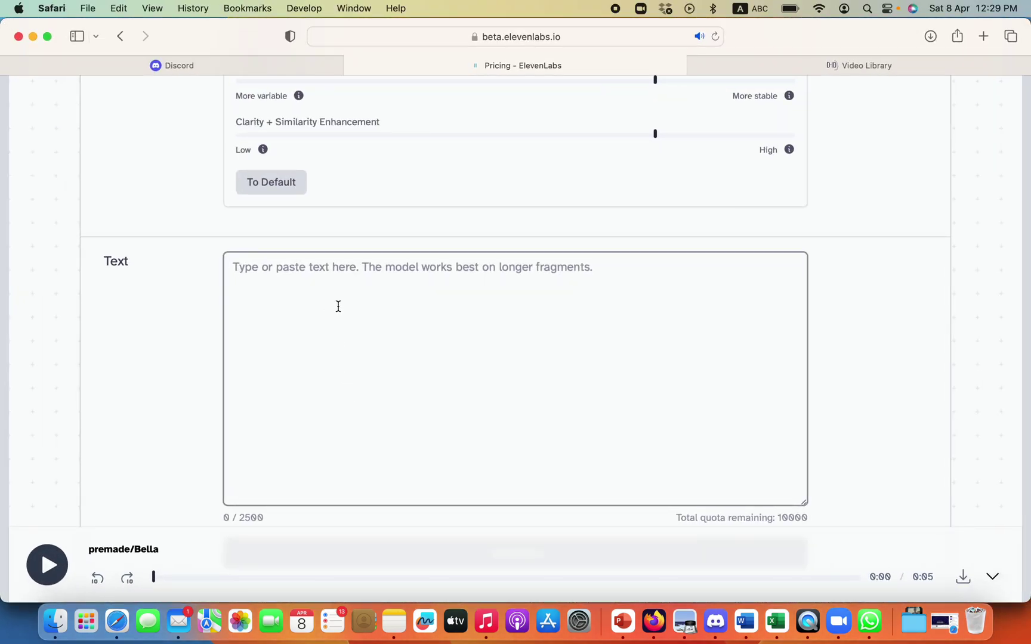
key(super+v)
scroll(603, 421, down, 5)
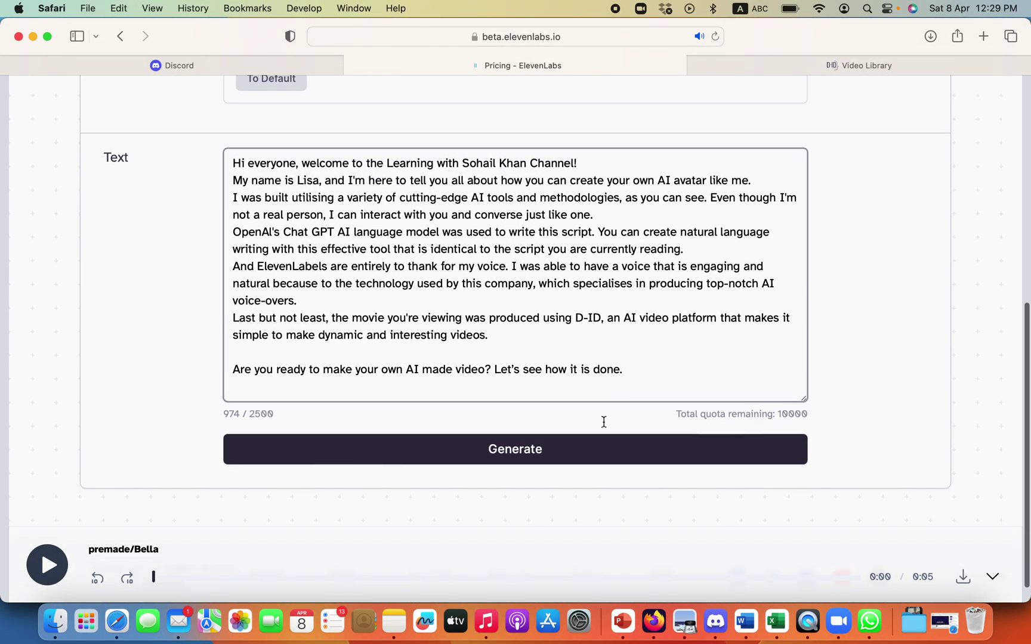
click(519, 437)
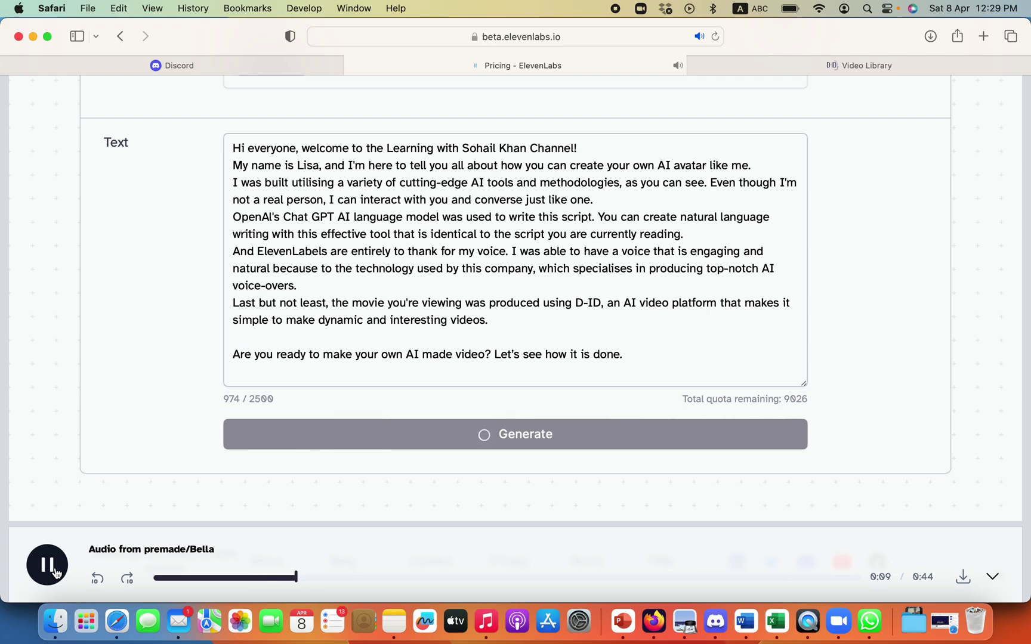
- Stop playback and download the narration as synthesized_audio.mp3 (507 KB), then go to D-ID's Video Library
click(56, 572)
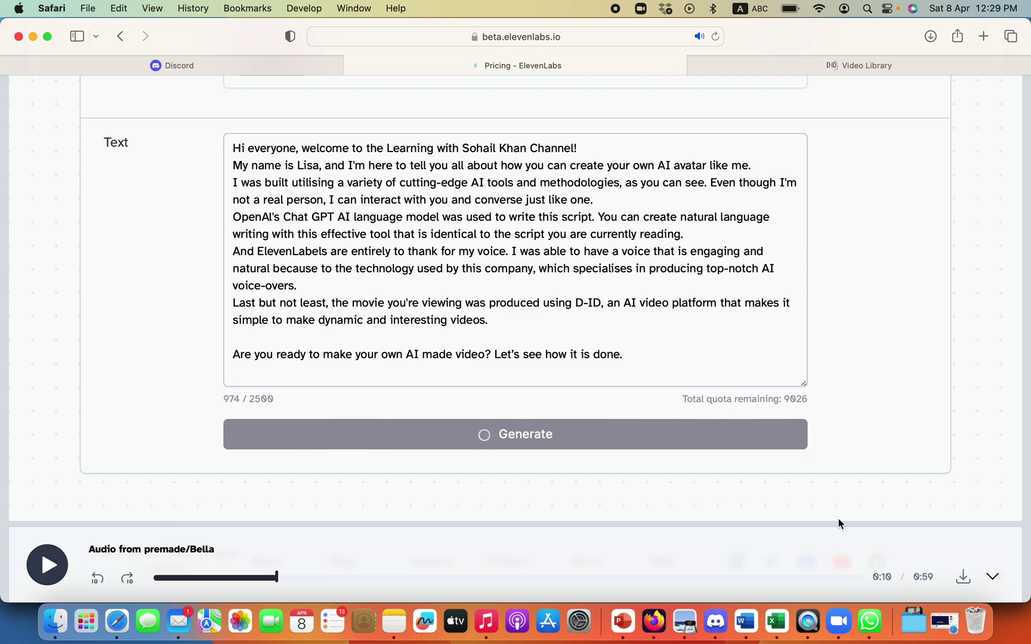
click(962, 578)
click(641, 356)
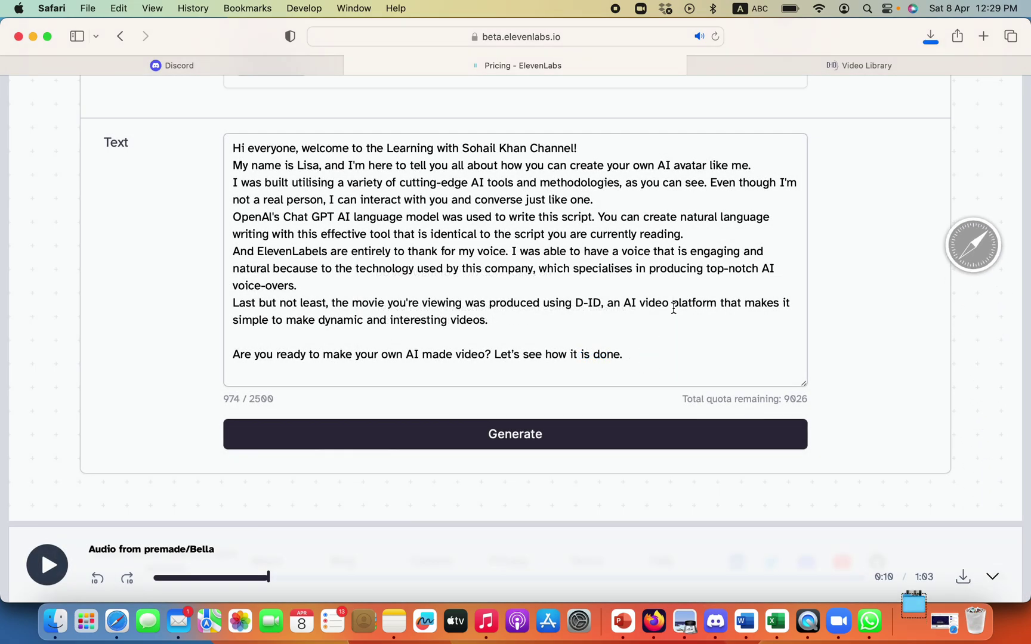
click(929, 37)
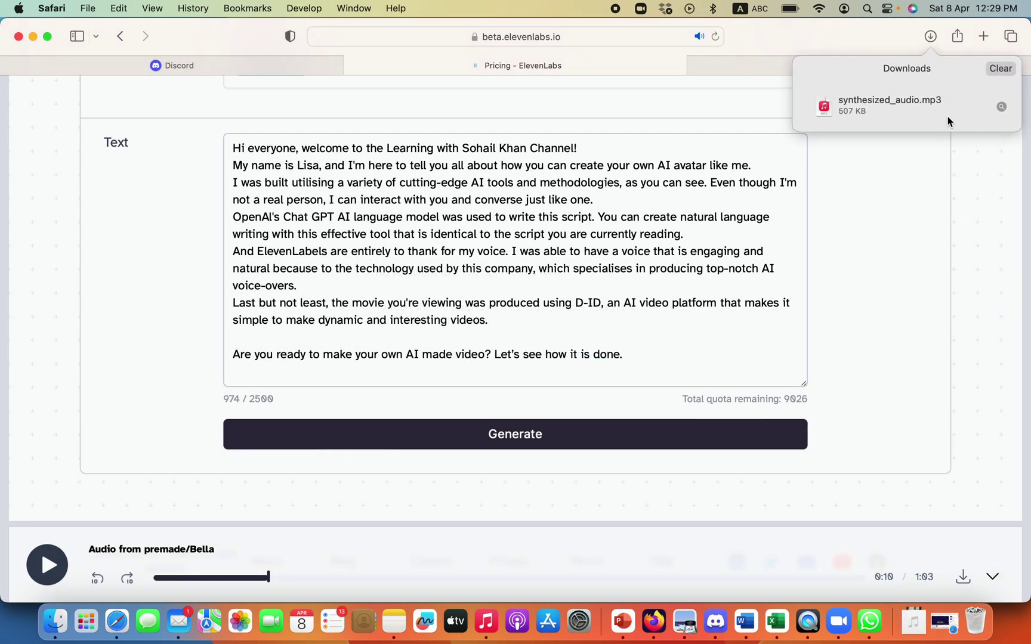
click(845, 177)
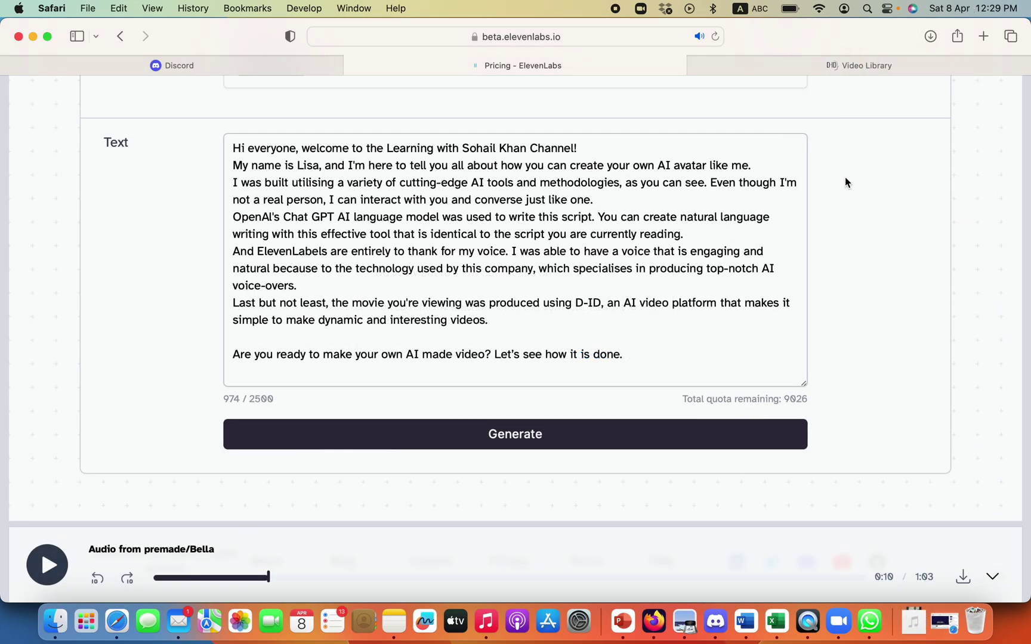
click(797, 70)
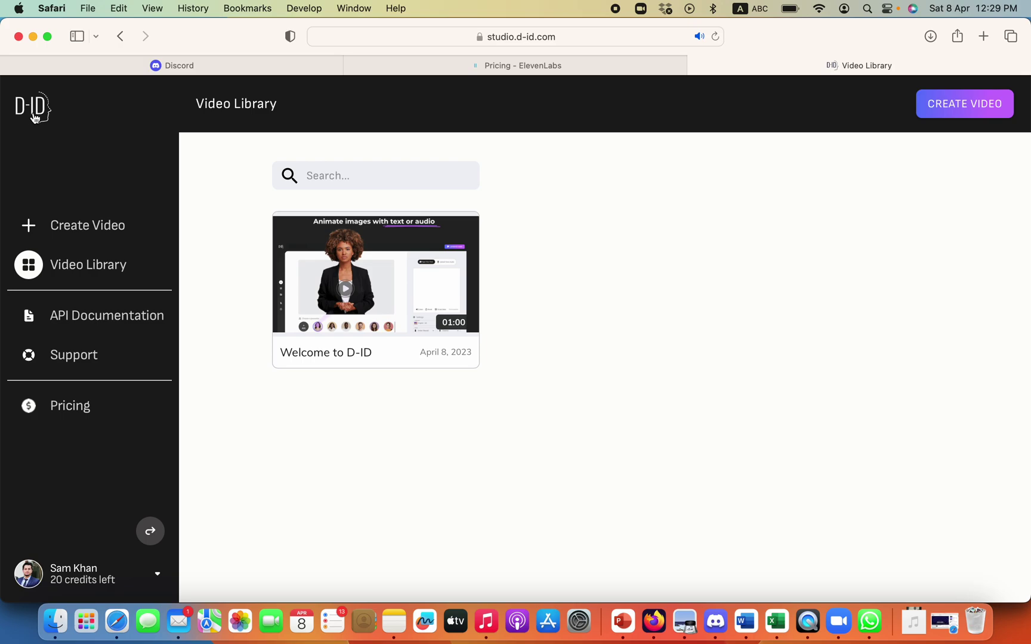
- Create a new video in D-ID Studio and bring up the ADD presenter file chooser
click(107, 231)
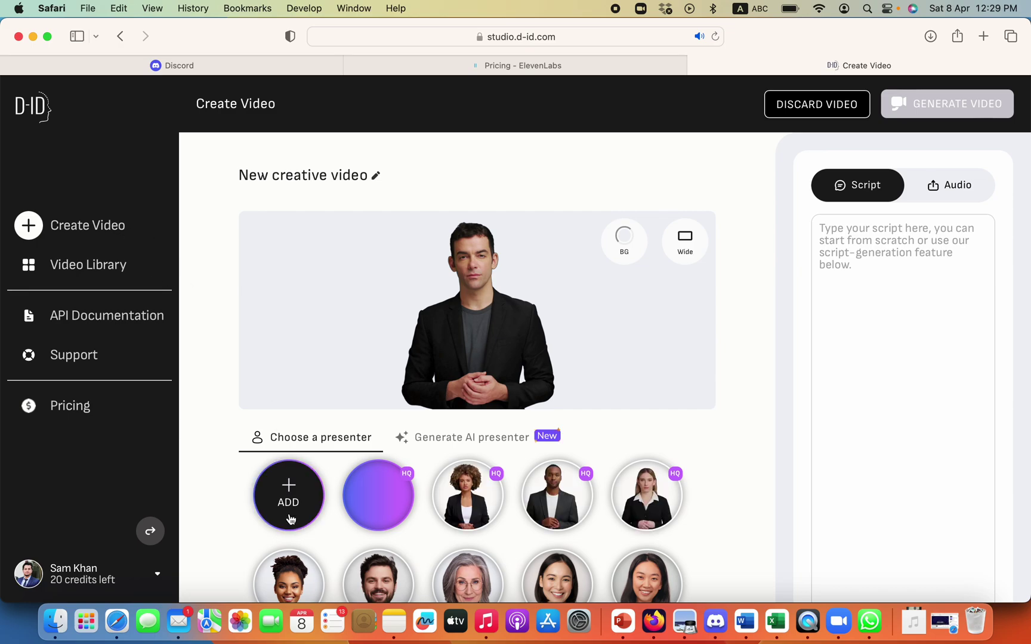
mouse_move(293, 490)
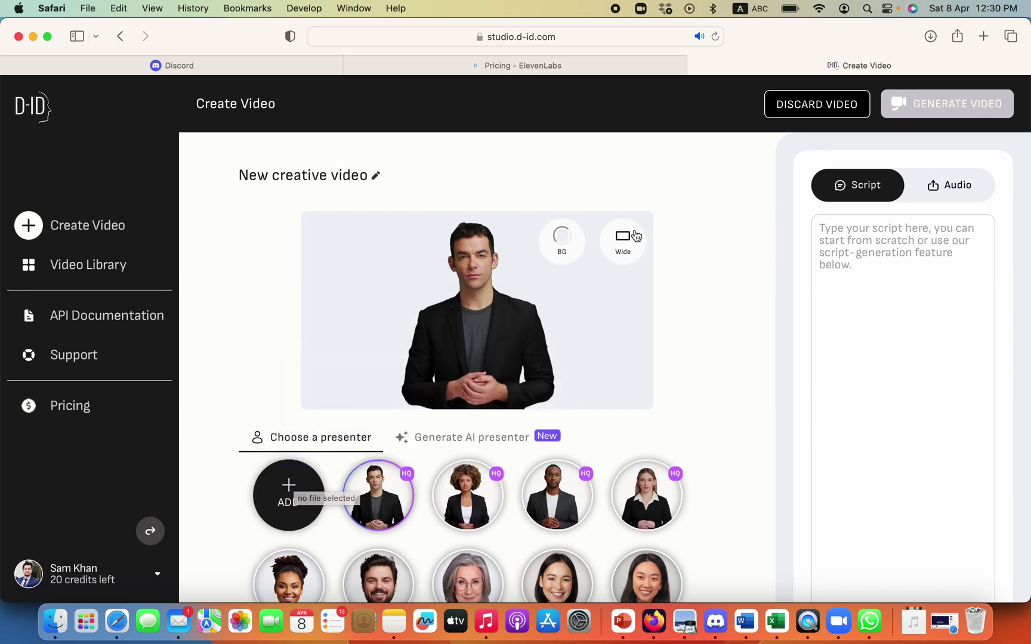
scroll(485, 482, down, 5)
scroll(453, 517, up, 5)
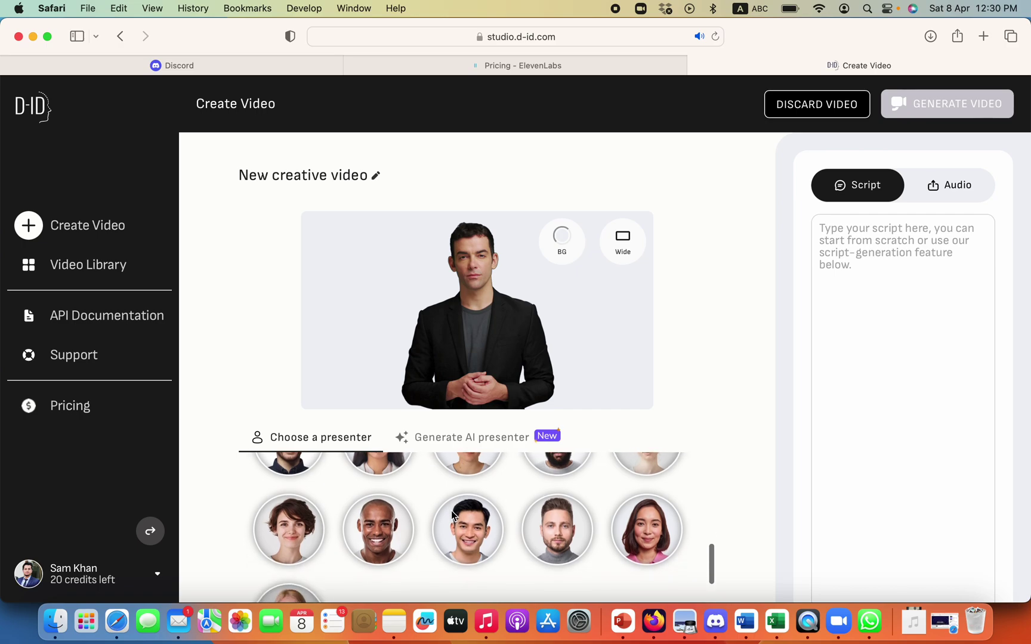
scroll(294, 471, up, 2)
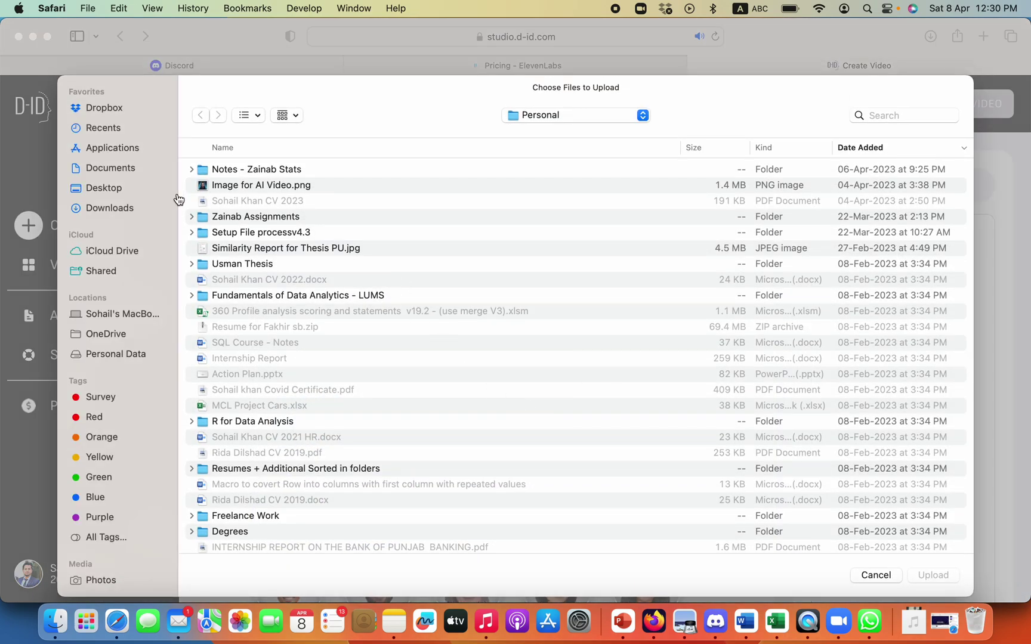
- Upload Image for AI Video.png from Downloads > untitled folder as the presenter, then choose audio voice input
click(241, 186)
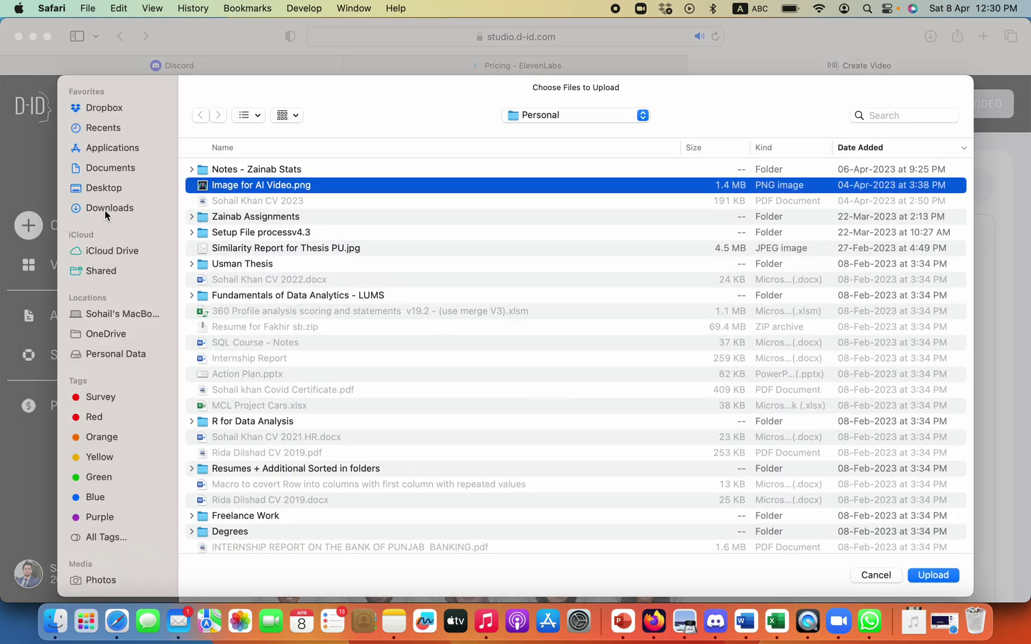
click(106, 208)
double_click(236, 185)
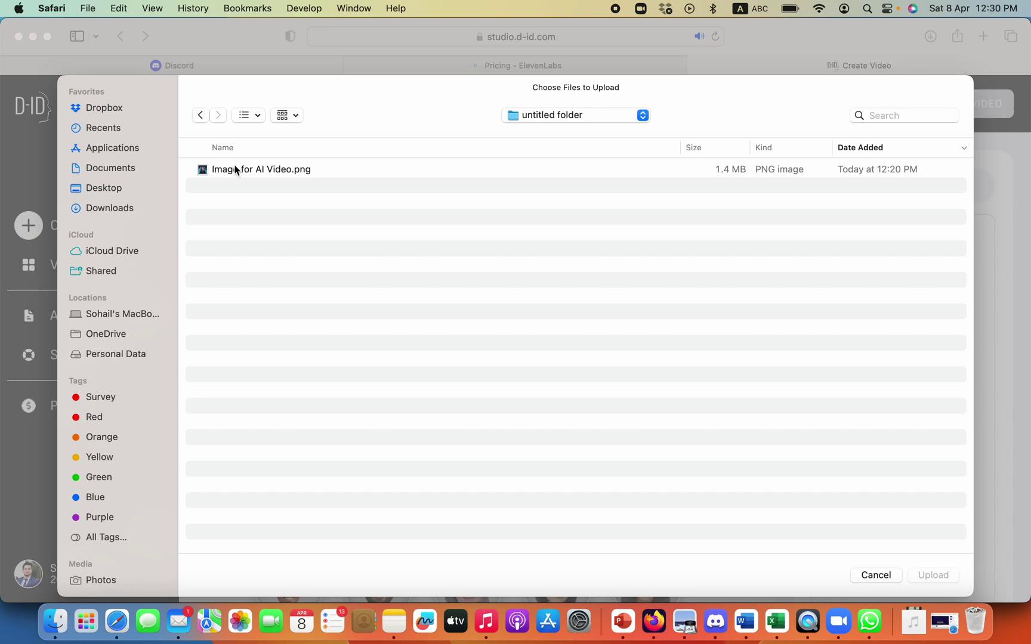
click(234, 169)
click(937, 577)
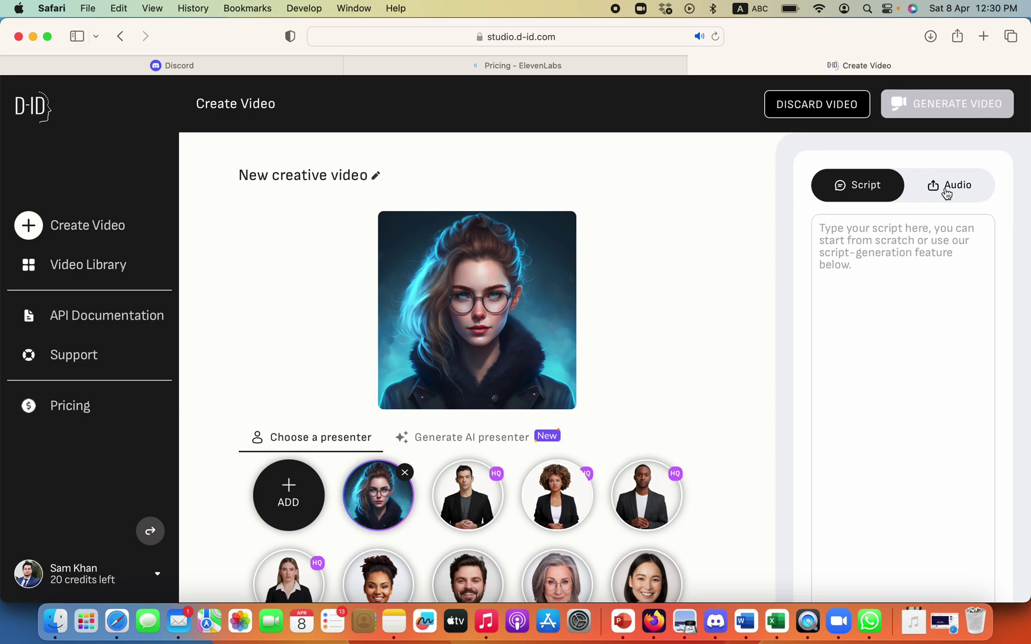
click(946, 192)
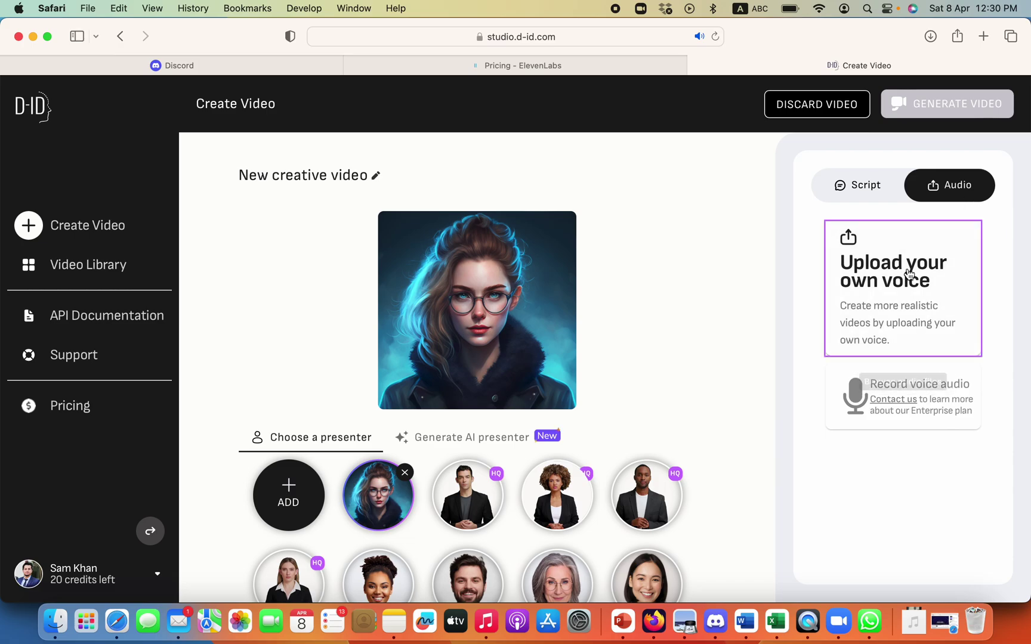
- Upload synthesized_audio.mp3 from Downloads as the presenter's 01:04 voice track
click(894, 288)
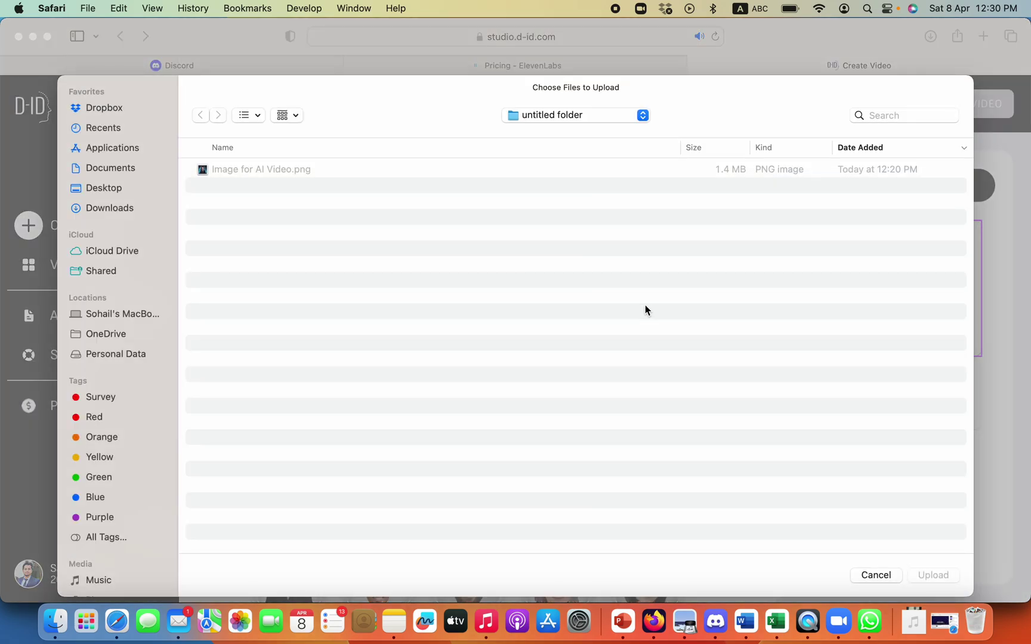
click(144, 205)
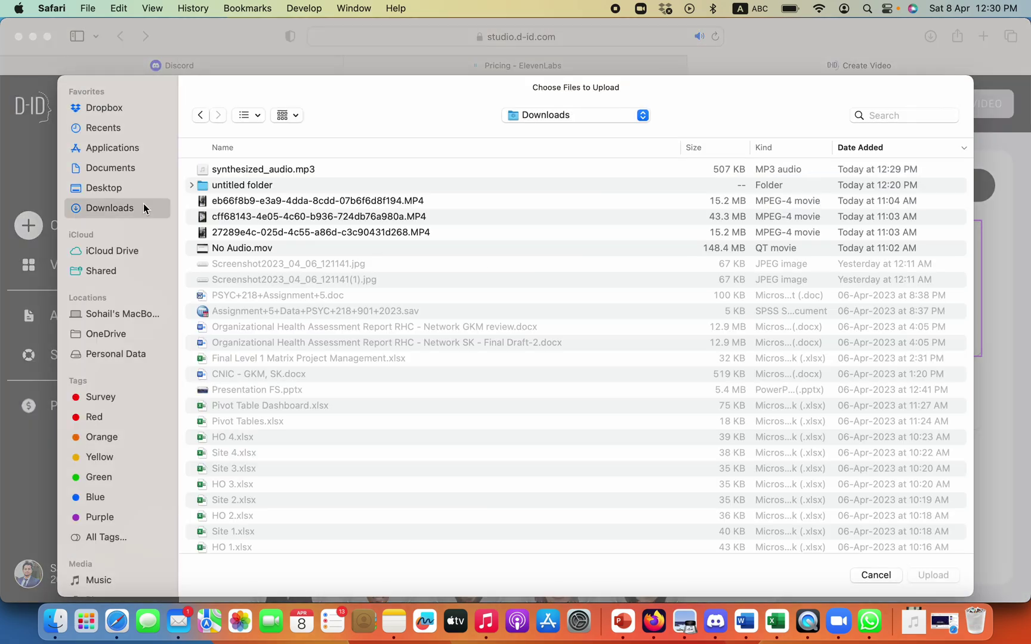
click(235, 170)
click(938, 575)
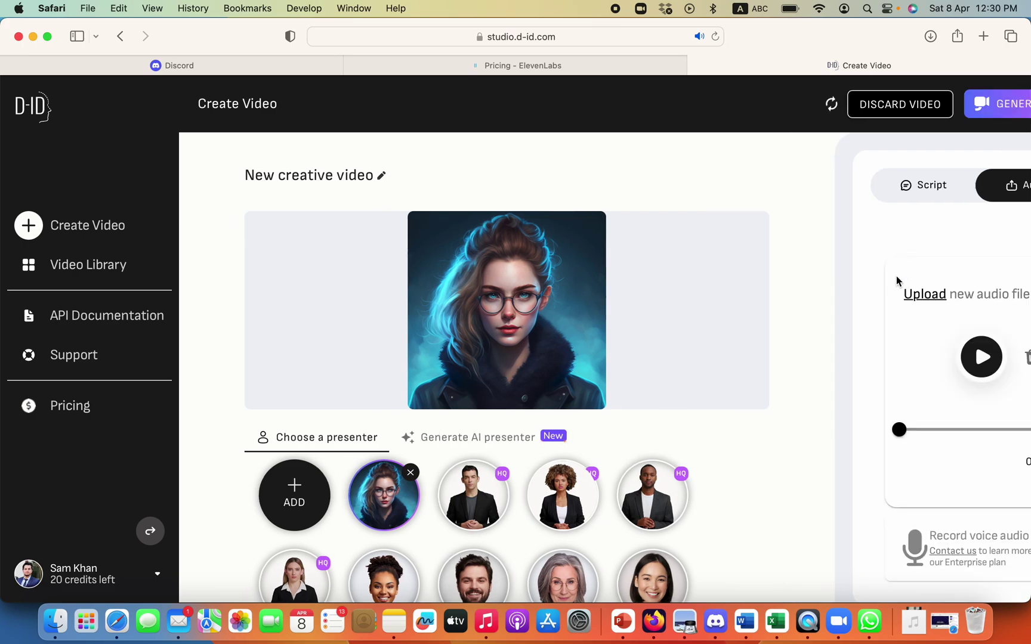
scroll(853, 290, right, 5)
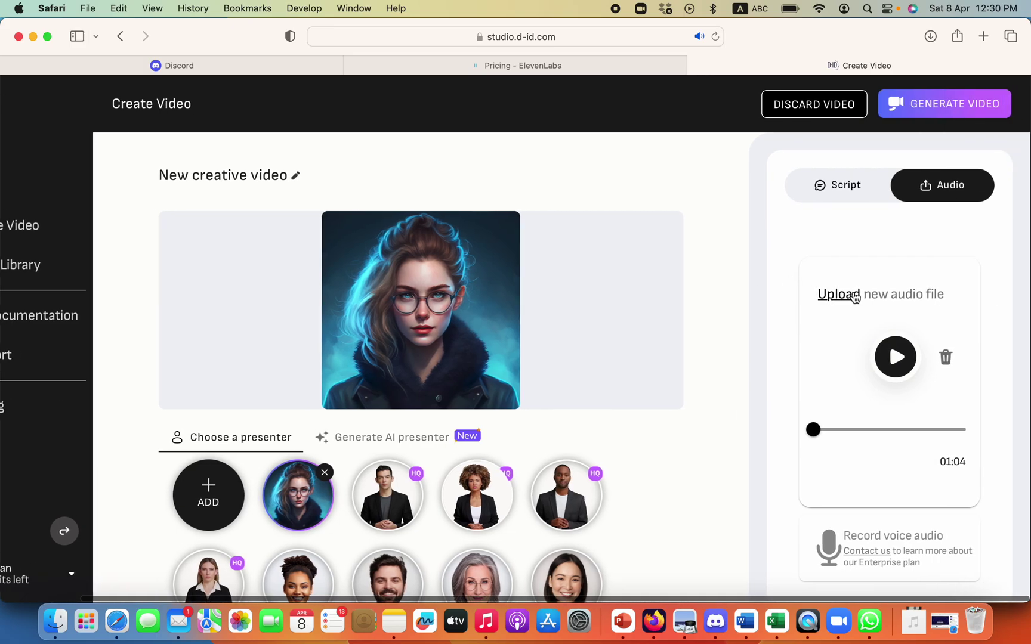
- Generate the avatar video, confirming the 5-credit cost, to get the 01:03 New creative video
click(925, 109)
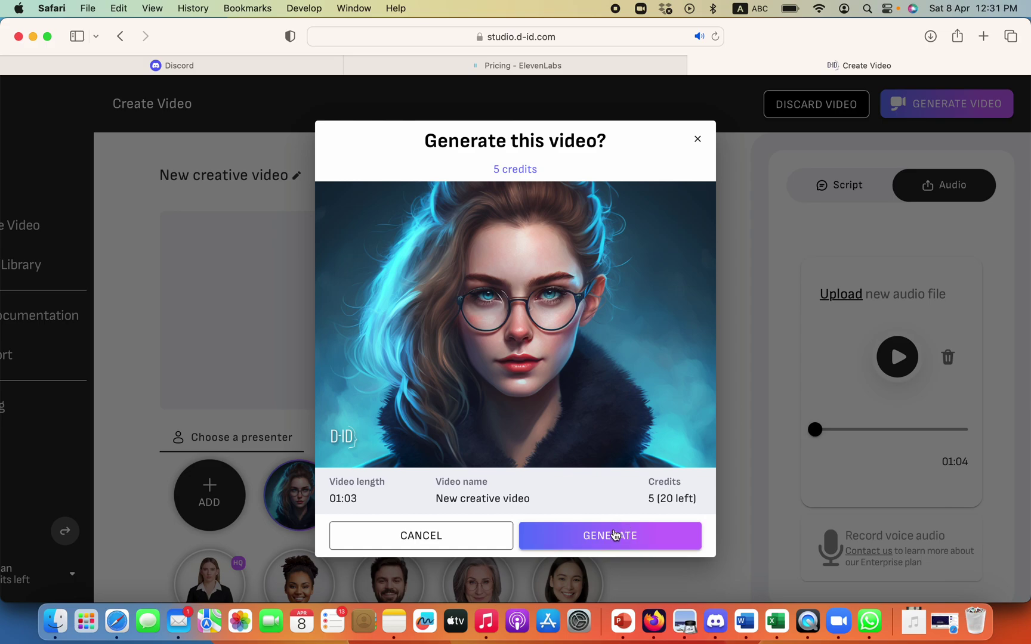
click(583, 382)
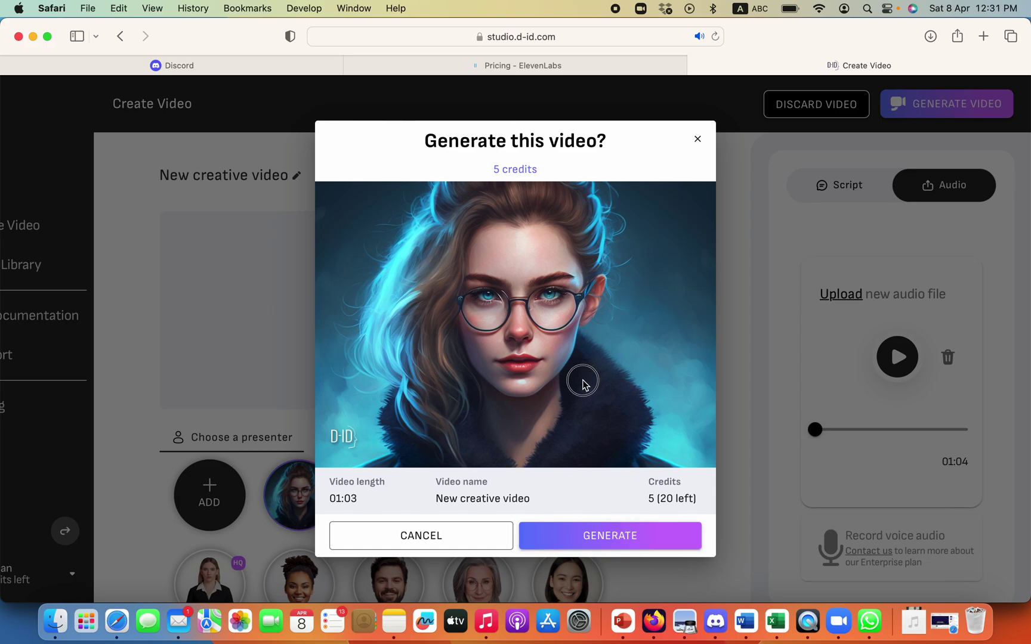
click(606, 540)
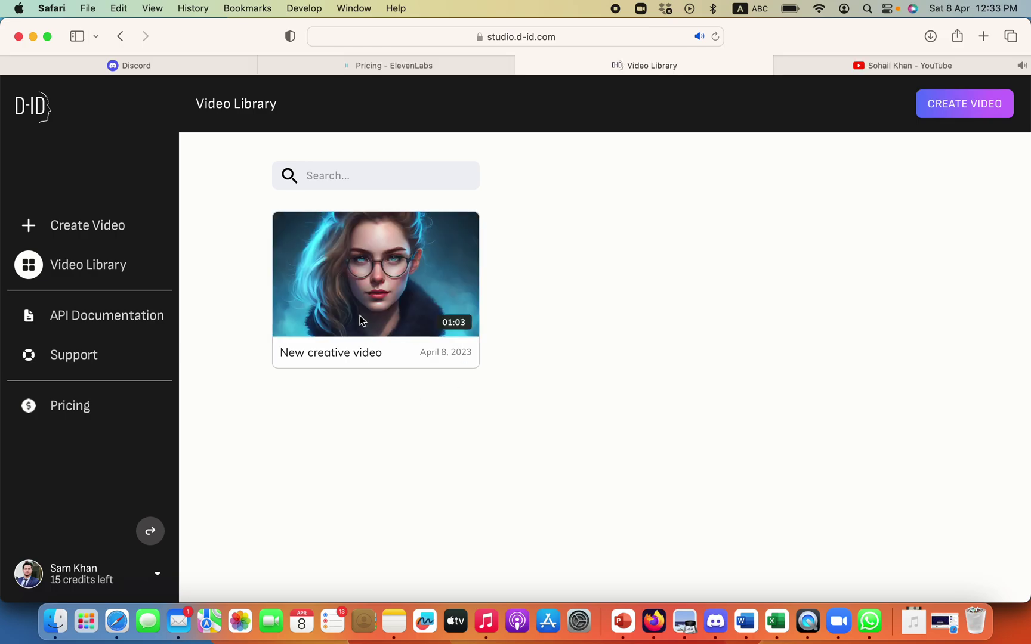
- Download the video as New creative video.mp4 (16 MB) and open it from Safari's Downloads
click(460, 231)
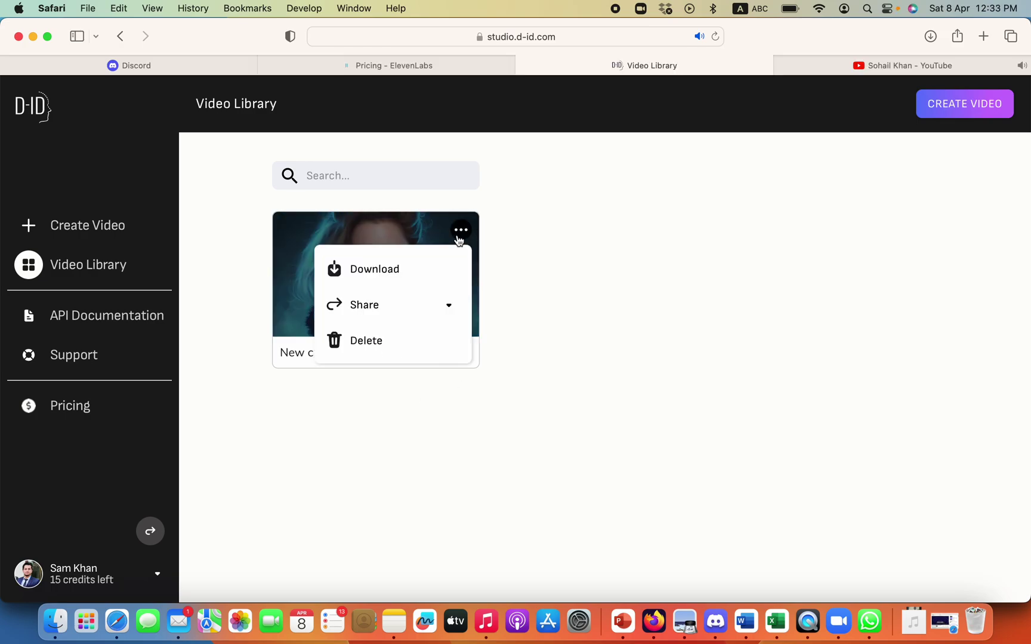
click(392, 278)
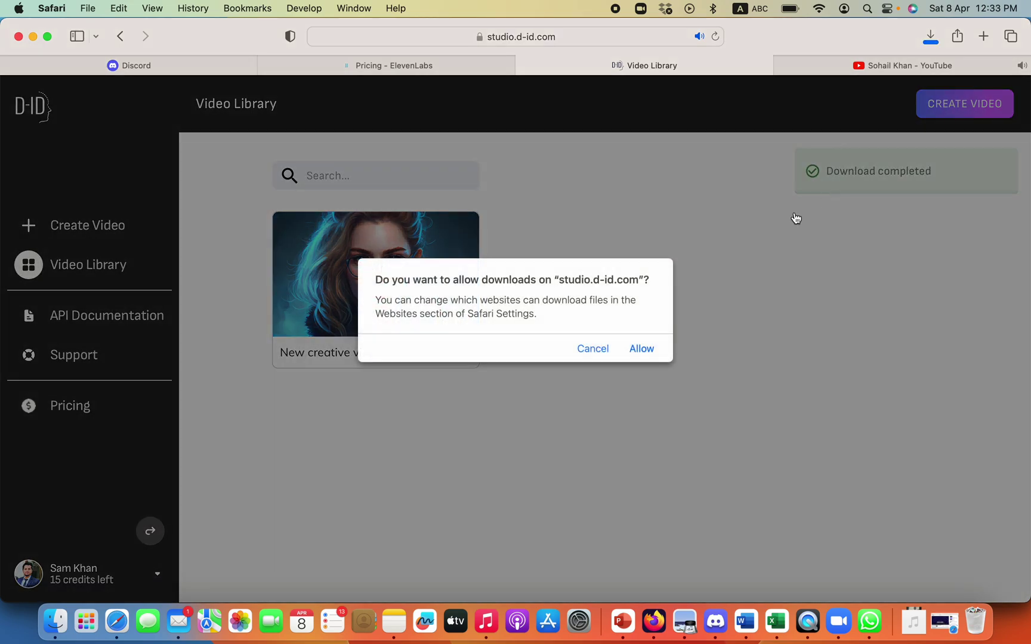
click(642, 352)
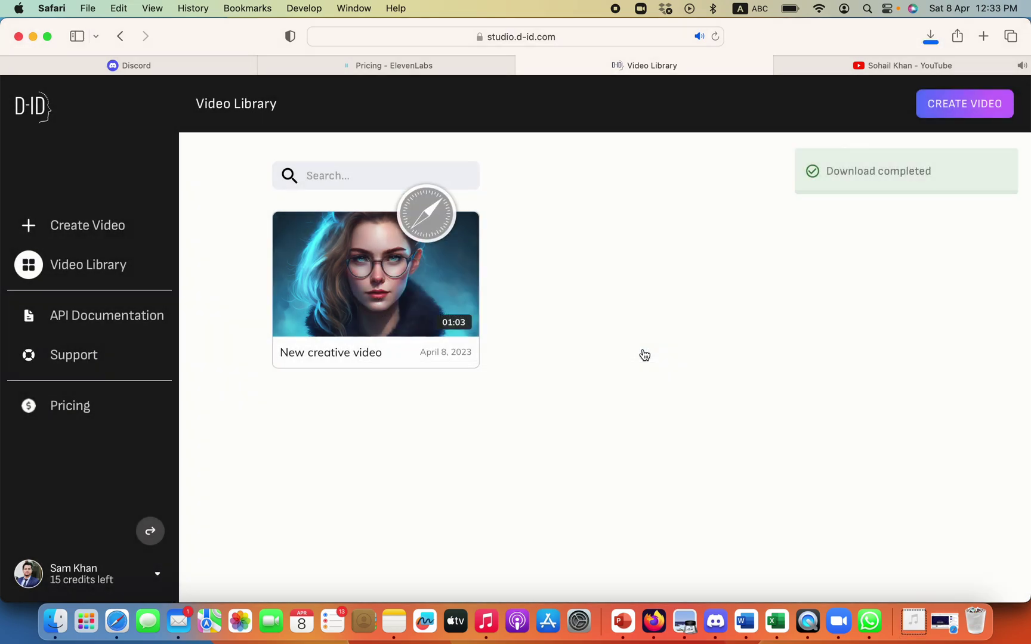
click(928, 40)
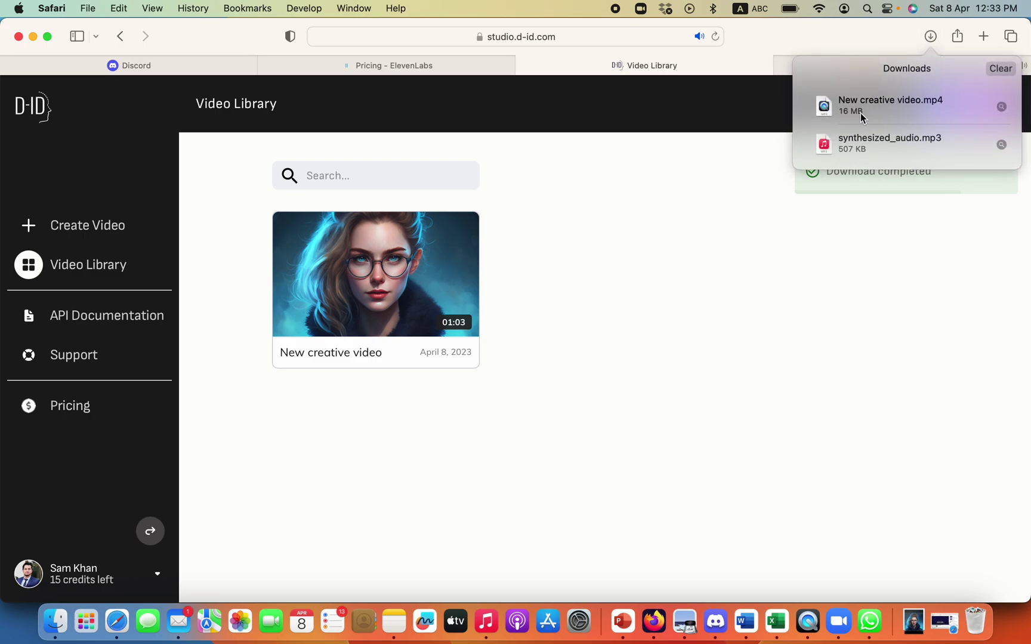
click(569, 351)
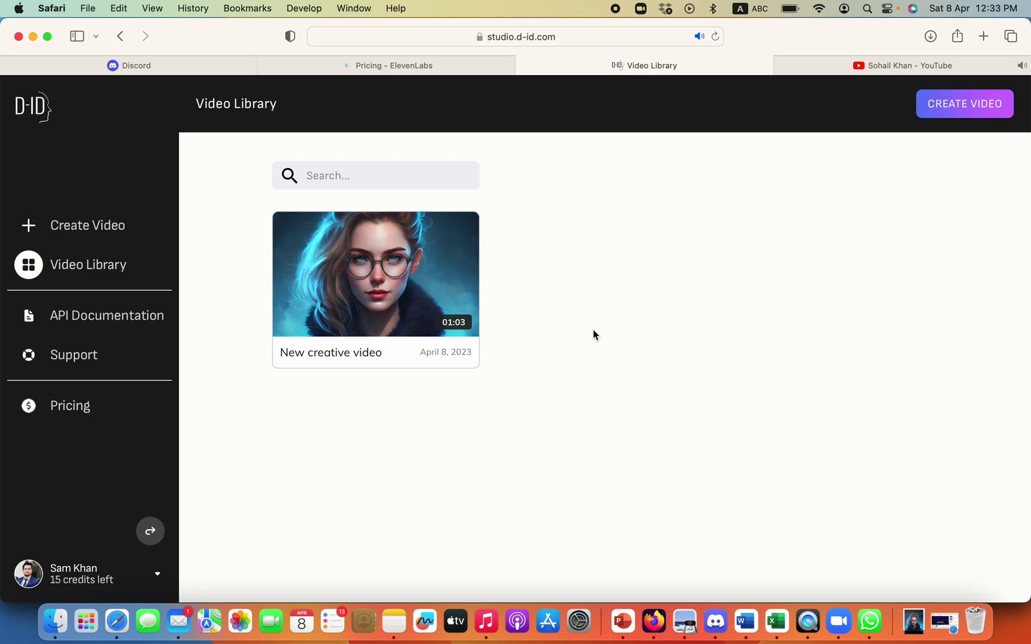
click(930, 35)
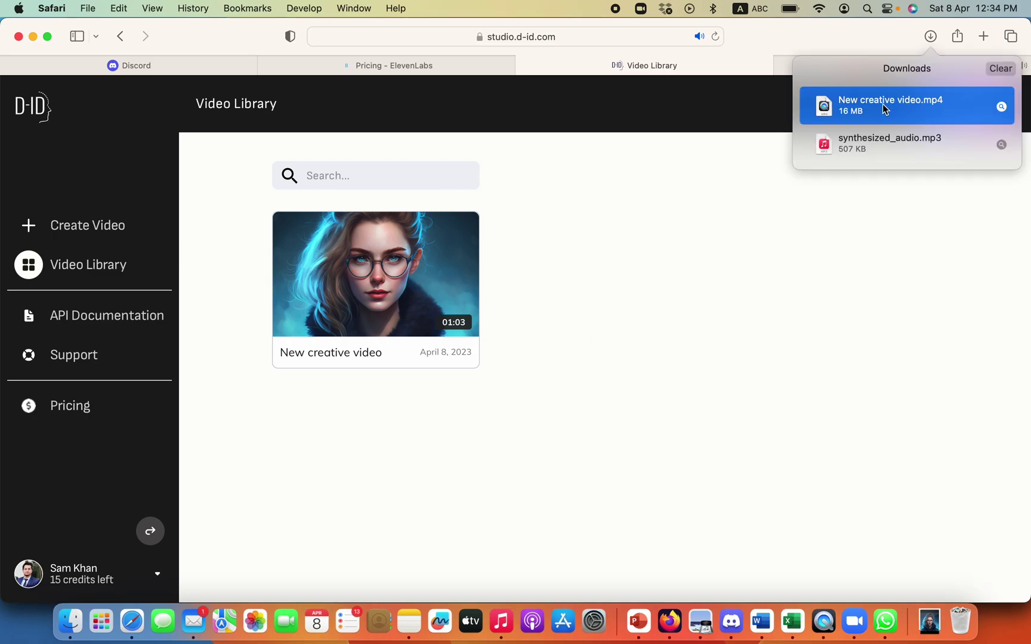
double_click(883, 105)
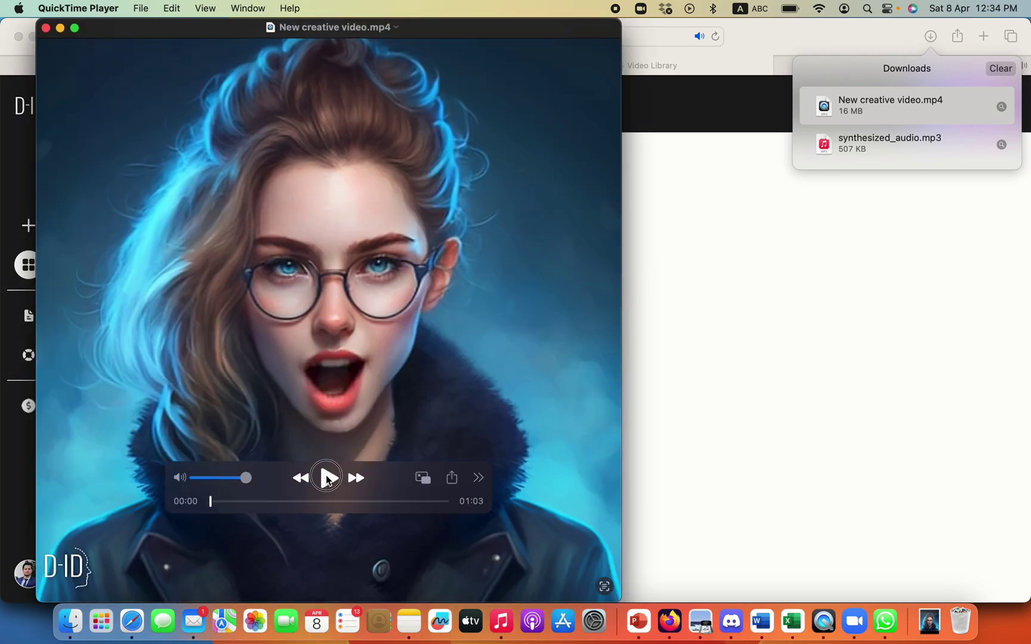
- Play New creative video.mp4 in QuickTime, pause it at 00:08, and move the window right
click(329, 478)
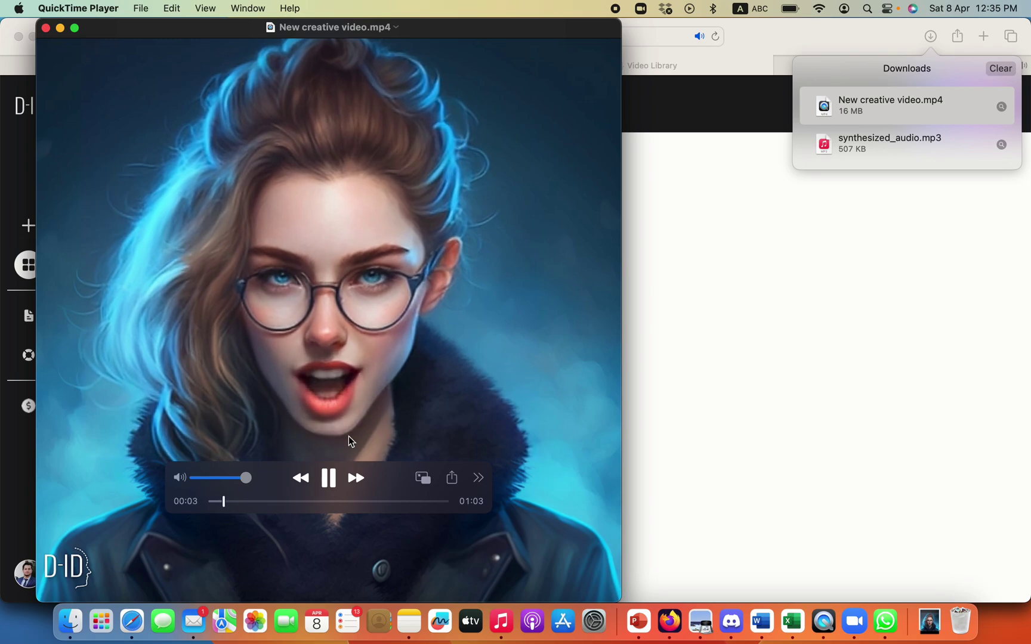
click(329, 479)
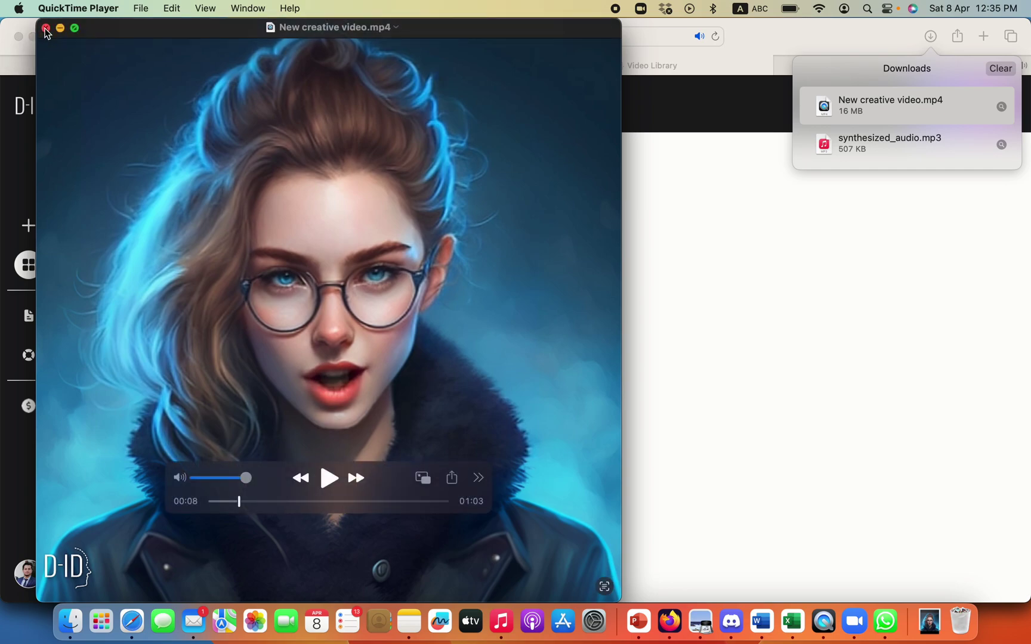
drag(108, 28, 309, 27)
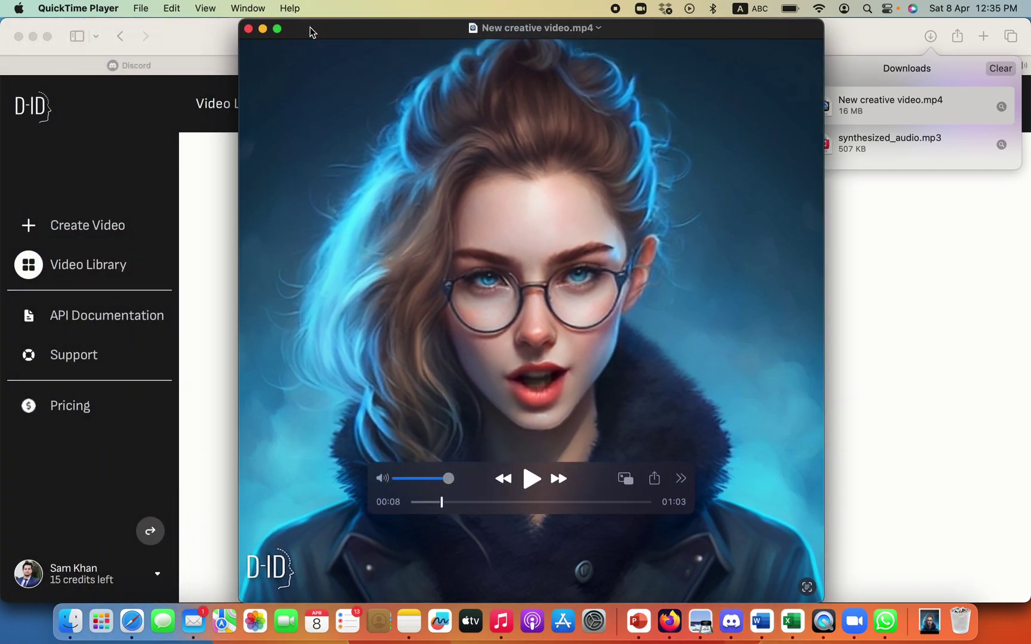